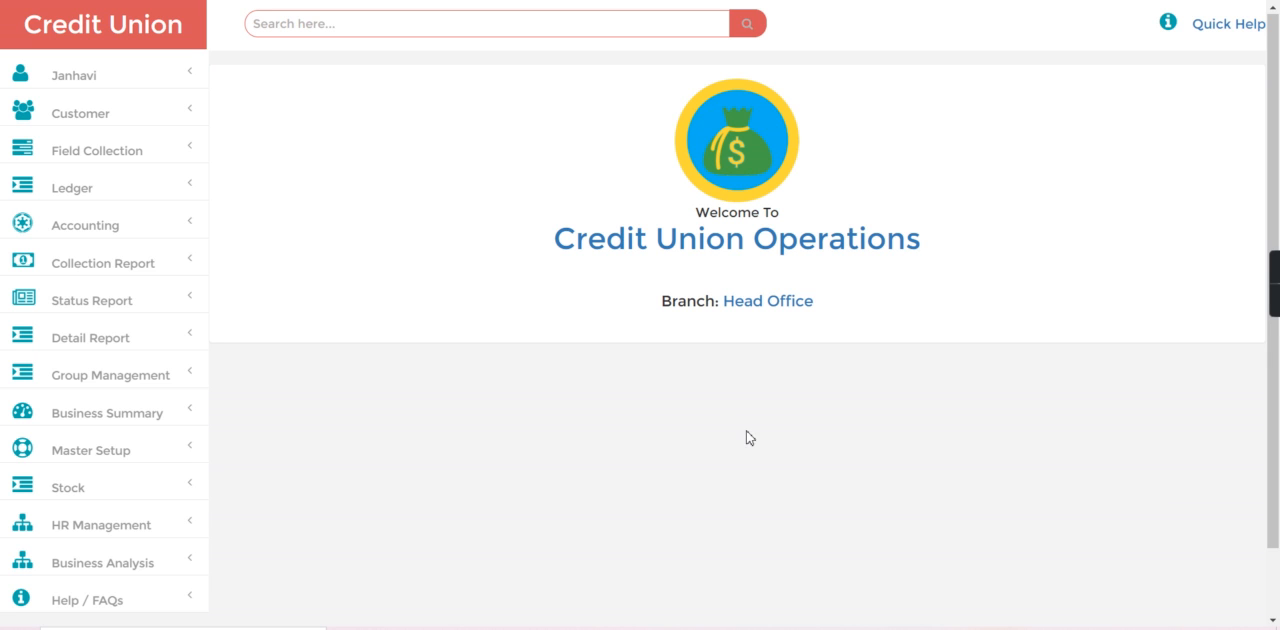
# Open the Product Scheme form and review the Daily Basis Loan scheme's interest rate, collection frequency and interest calculation method.
pyautogui.click(83, 455)
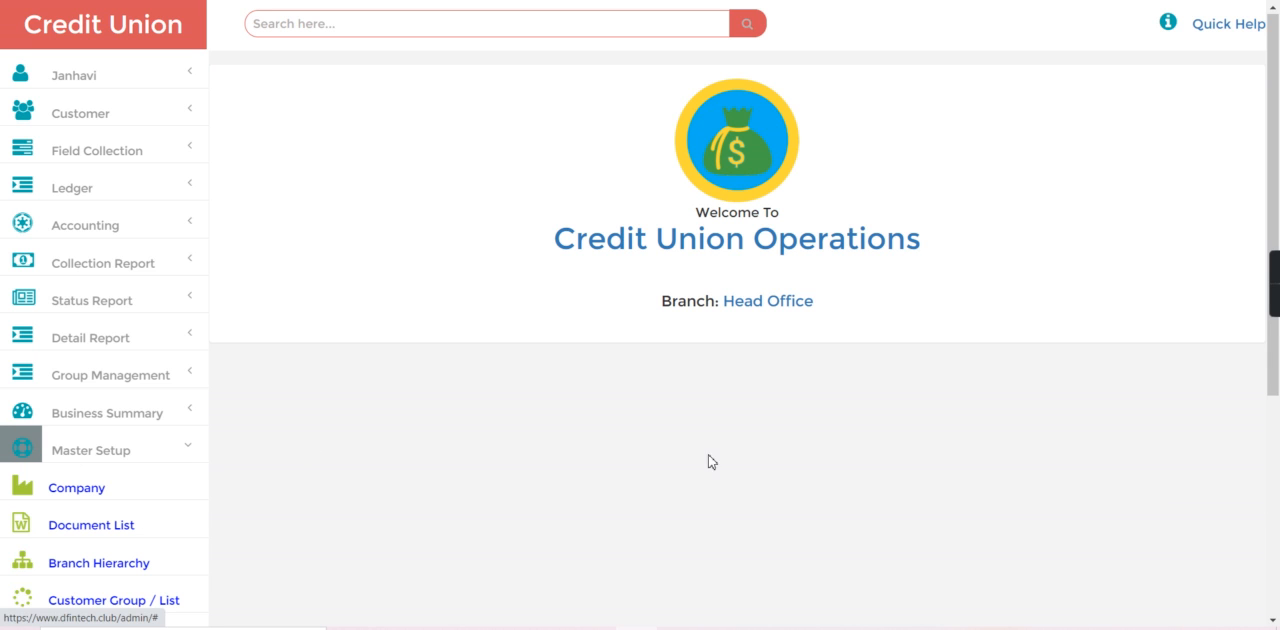
pyautogui.scroll(-3, 1278, 496)
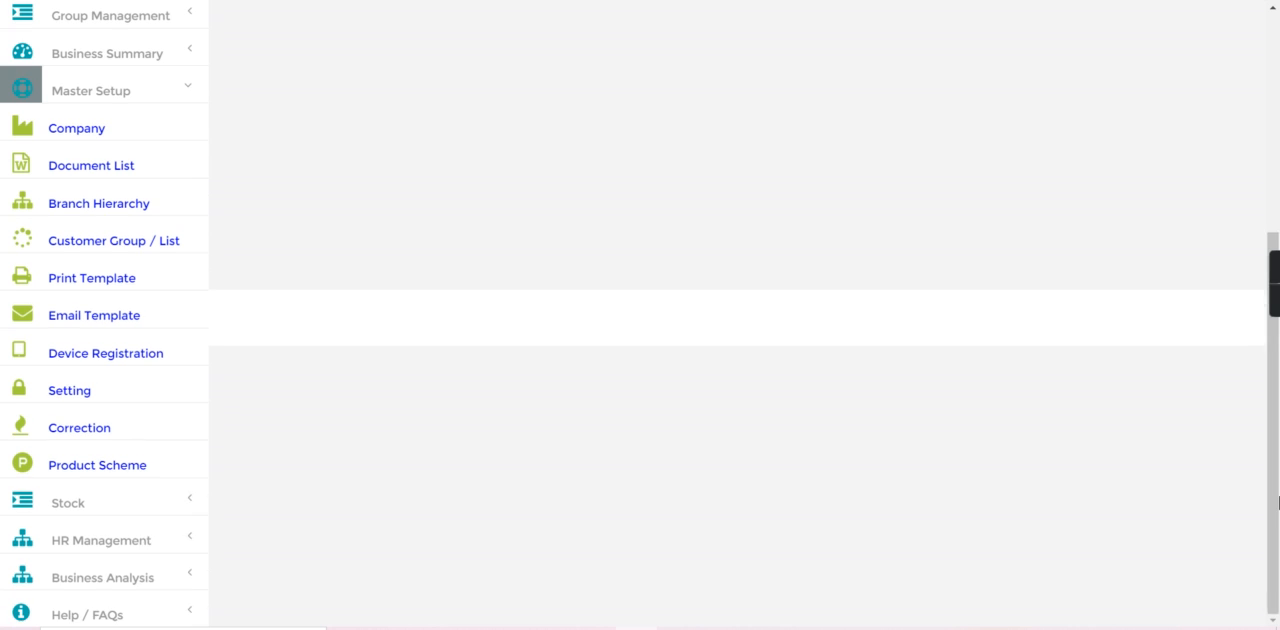
pyautogui.click(97, 465)
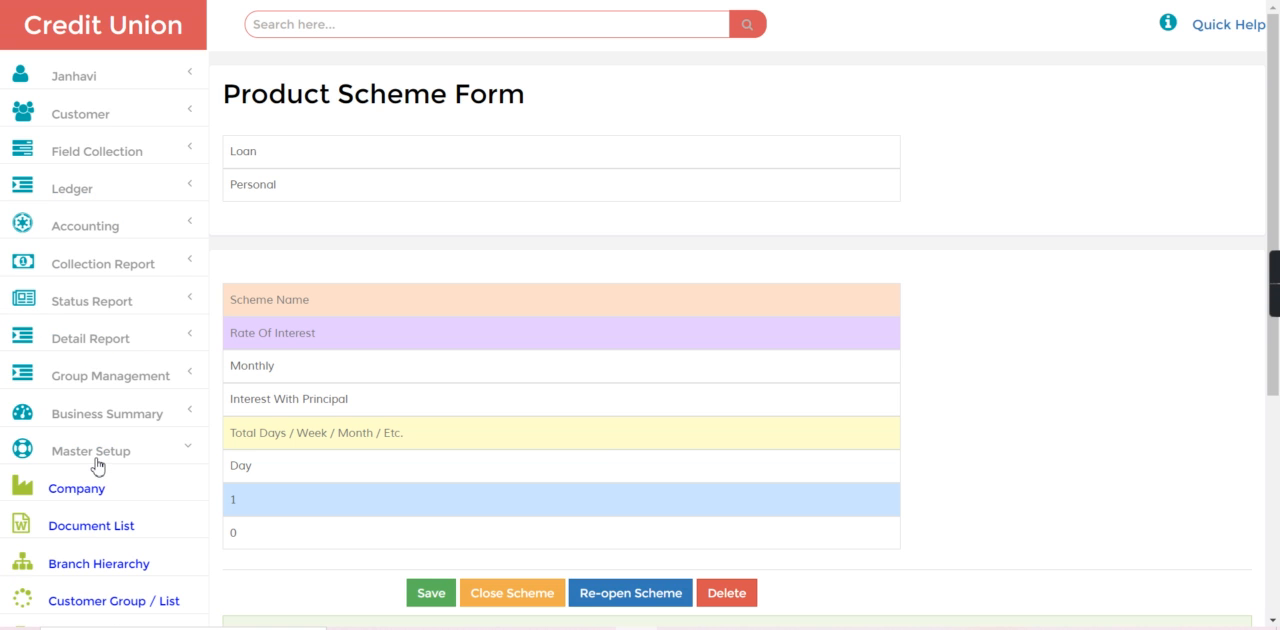
pyautogui.scroll(-3, 1278, 546)
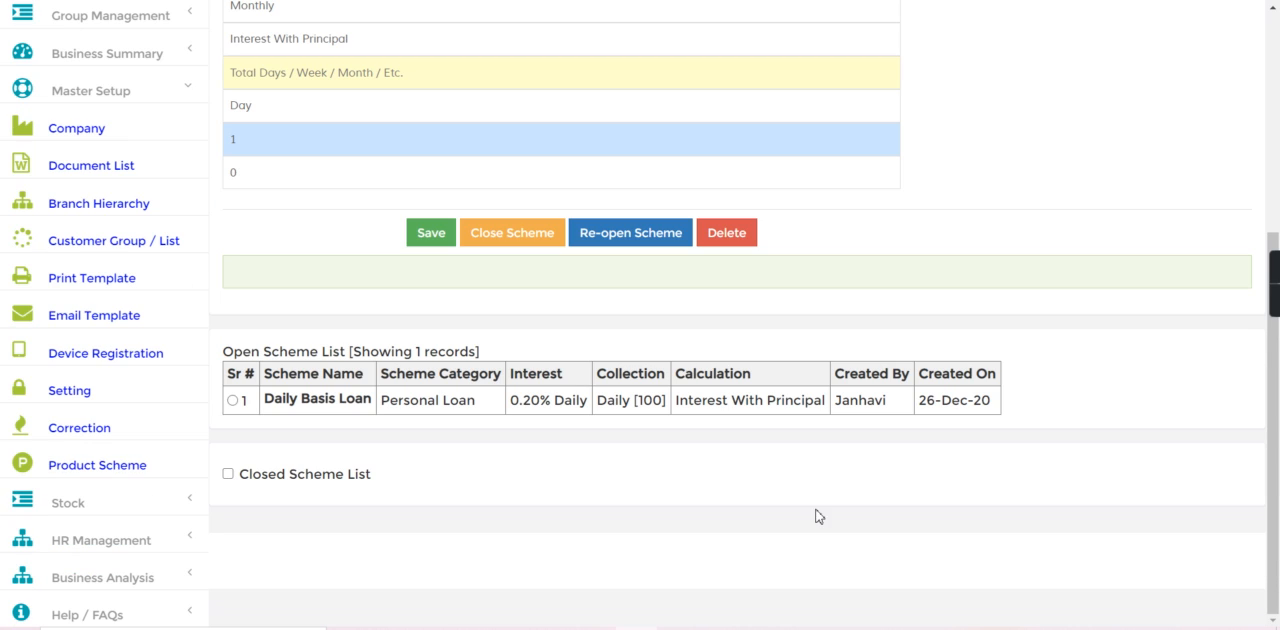
pyautogui.click(233, 400)
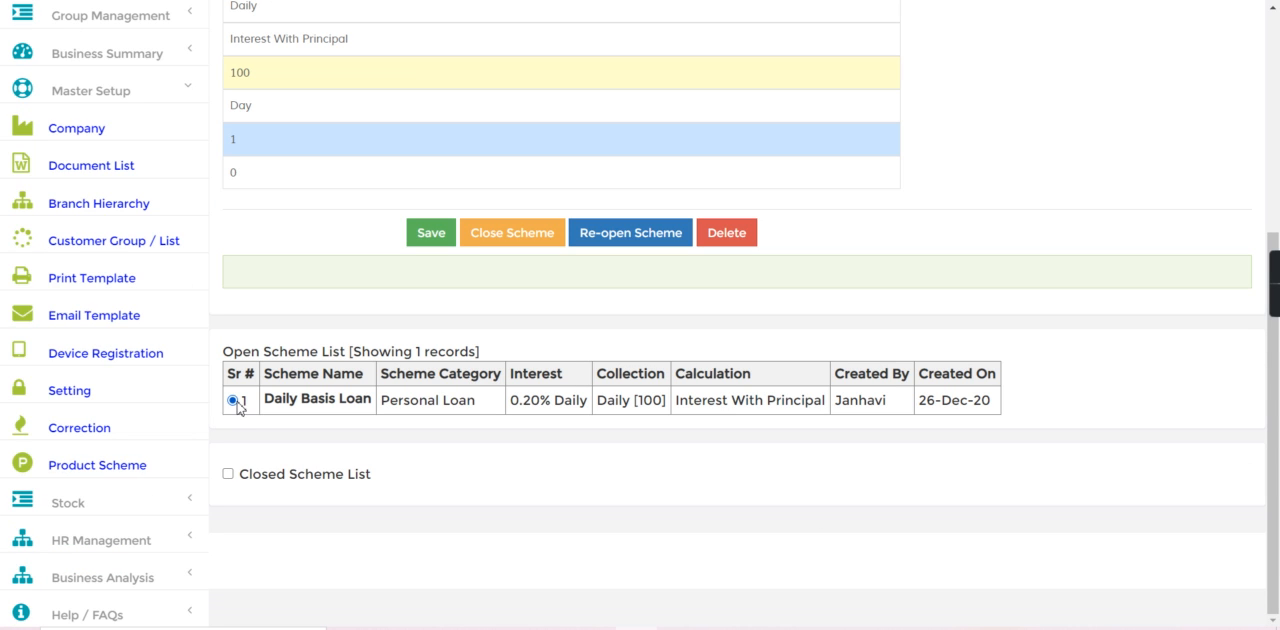
pyautogui.scroll(3, 1278, 107)
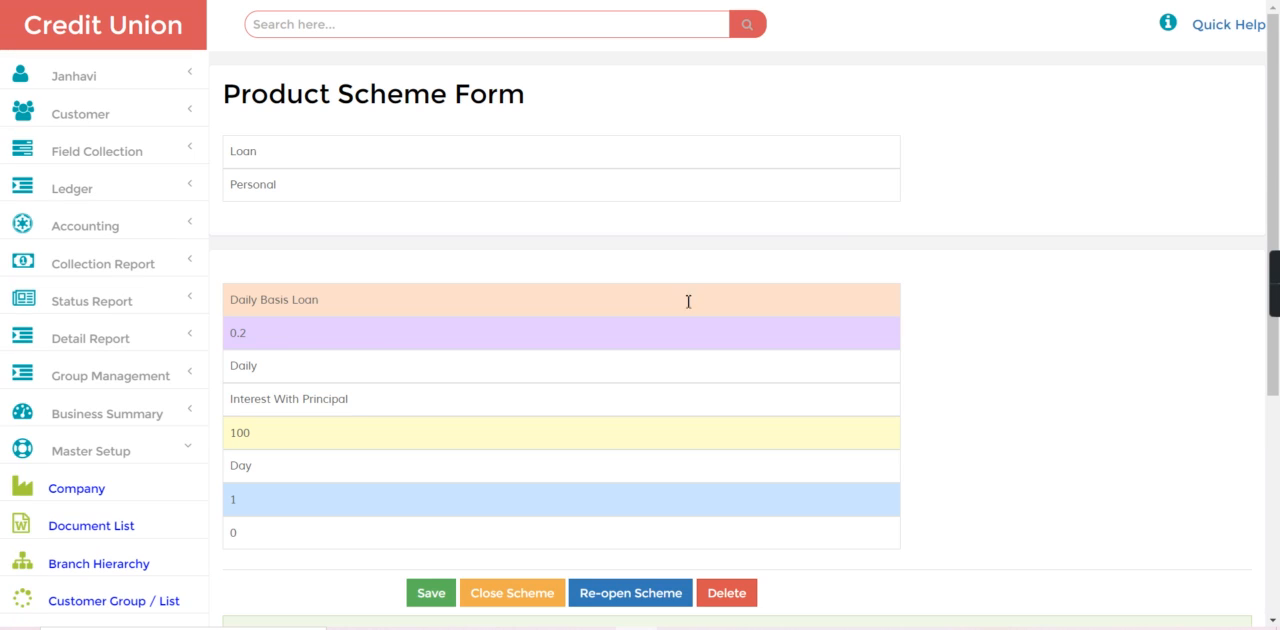
pyautogui.moveTo(234, 341); pyautogui.dragTo(276, 338)
pyautogui.click(233, 403)
pyautogui.click(367, 405)
# Open the master settings and examine the Deduct Advance Installment From Principal entry in the customized setting list.
pyautogui.scroll(-3, 1278, 513)
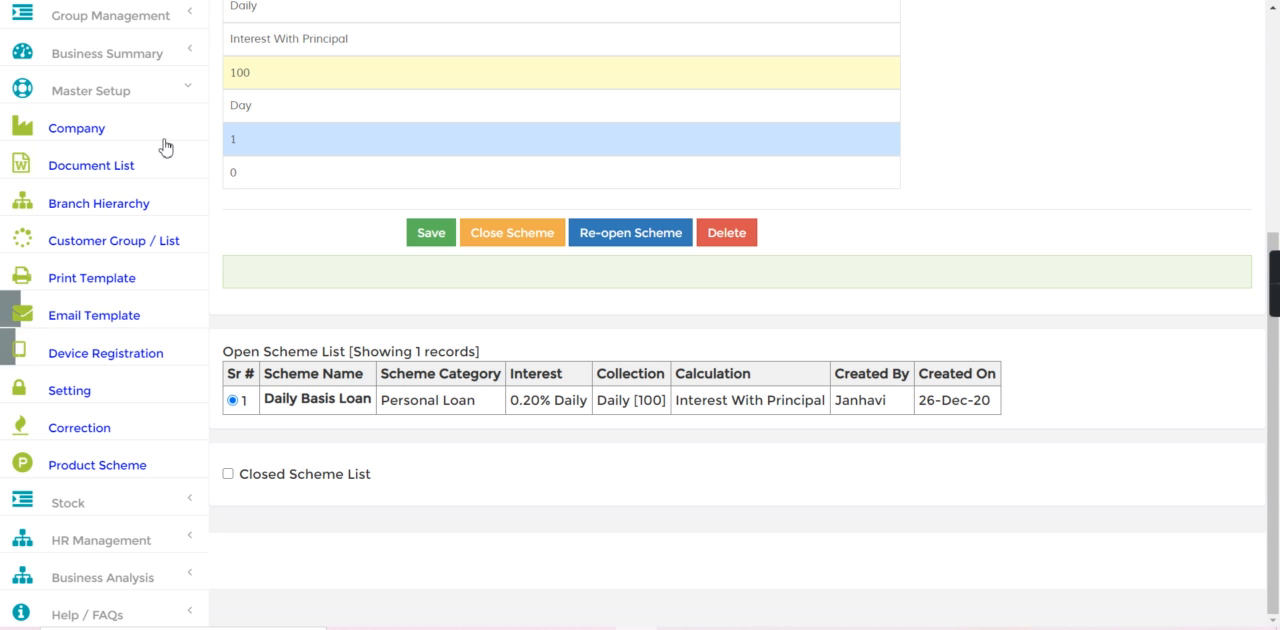
pyautogui.click(97, 396)
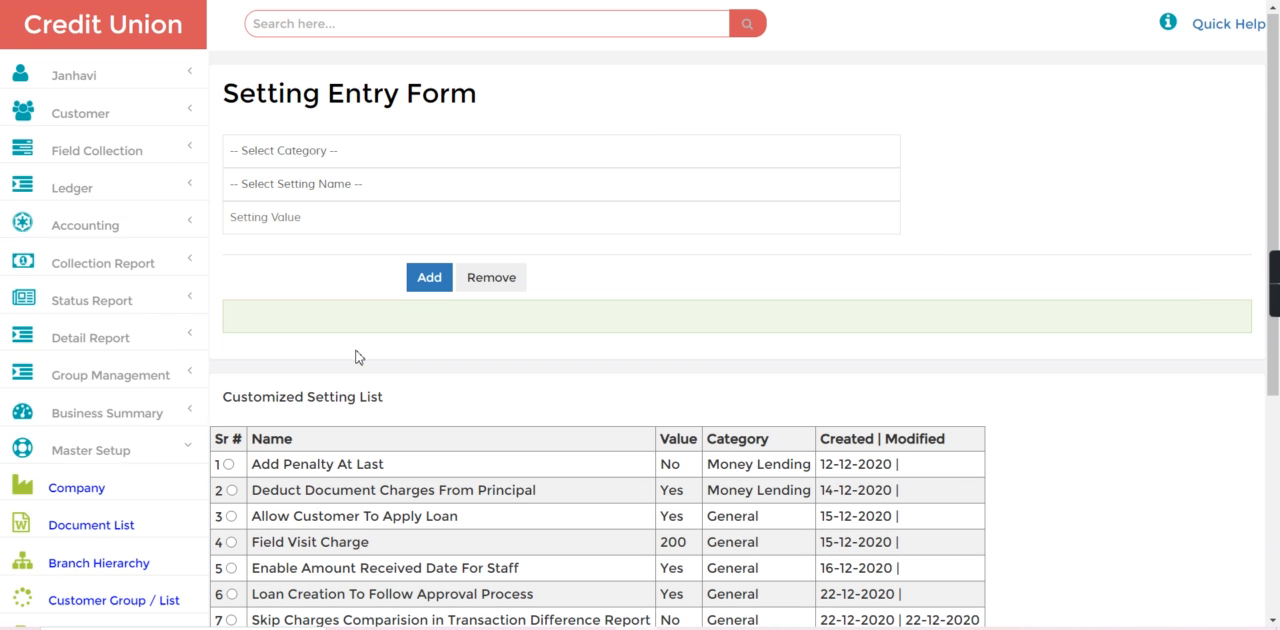
pyautogui.scroll(-3, 790, 428)
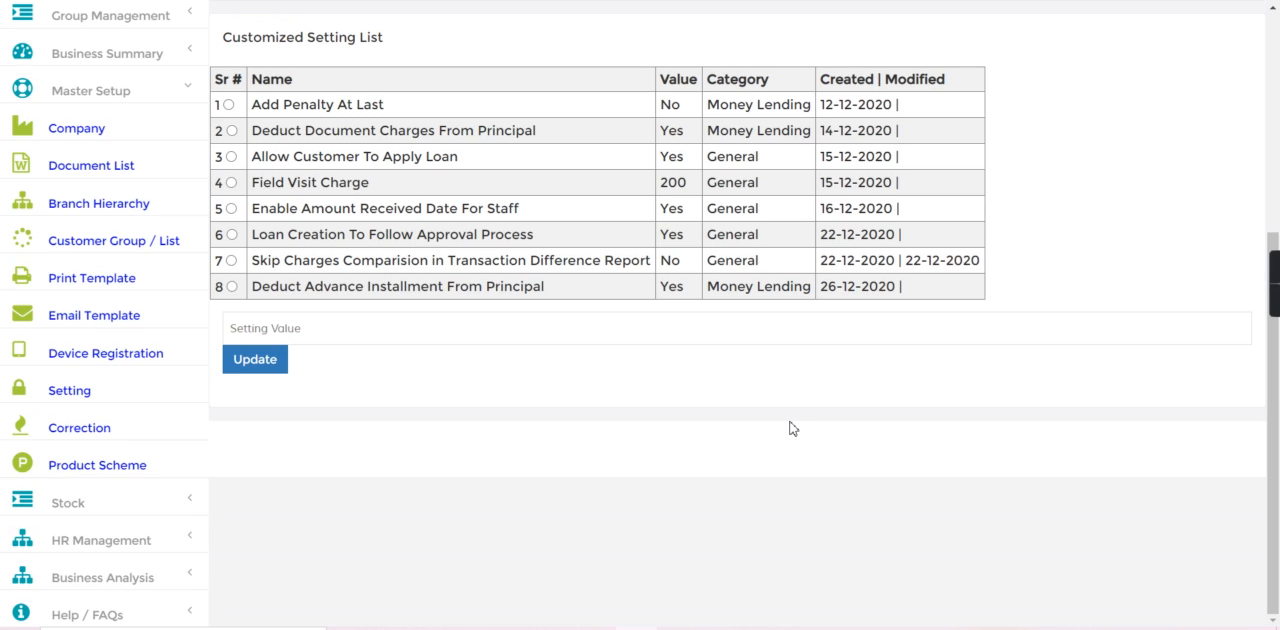
pyautogui.moveTo(255, 287); pyautogui.dragTo(535, 306)
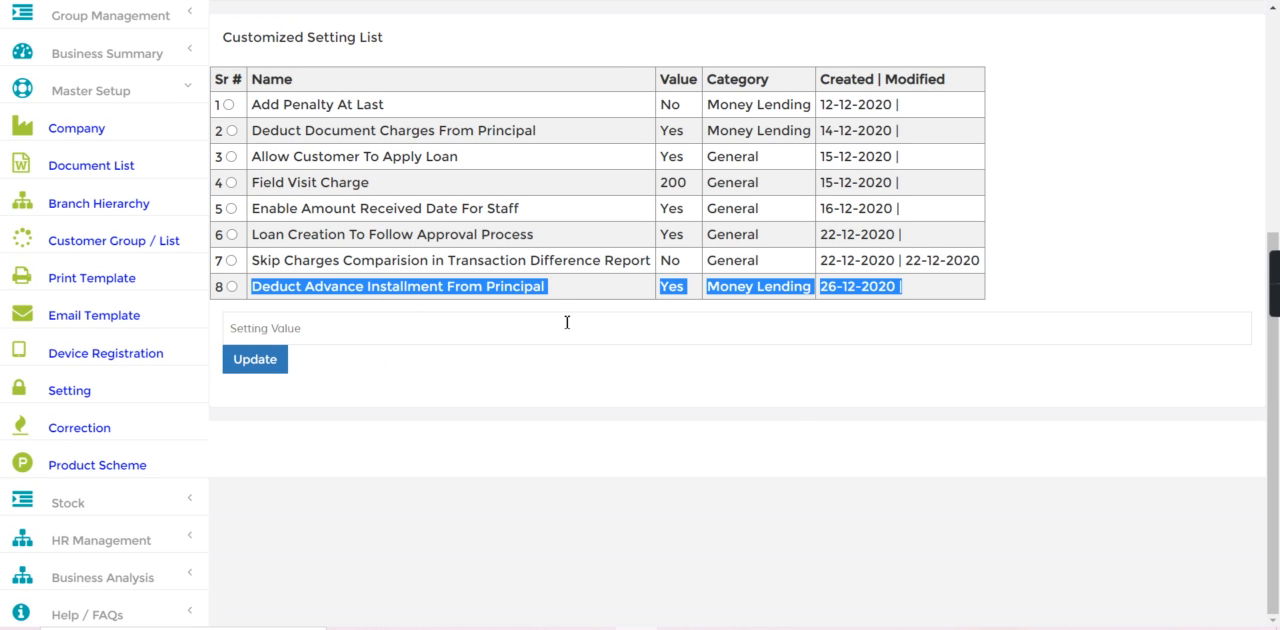
pyautogui.click(567, 322)
# Find Member 1 by customer file number and open a new loan entry for that member.
pyautogui.scroll(2, 1277, 160)
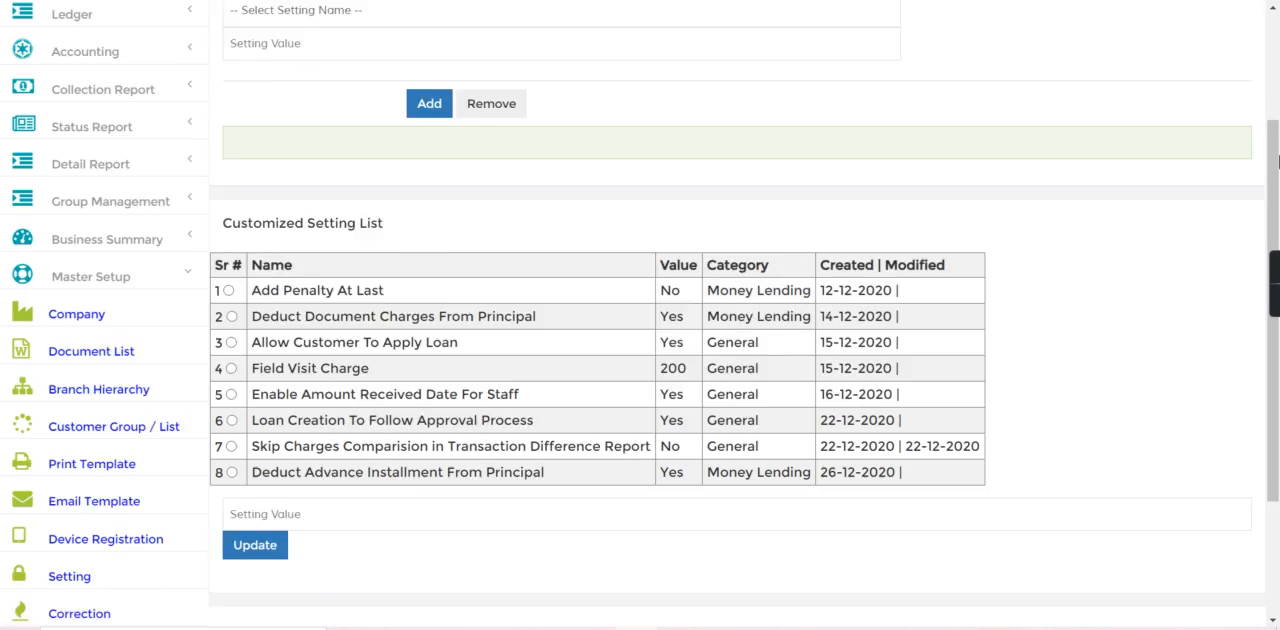
pyautogui.scroll(2, 1277, 160)
pyautogui.click(490, 26)
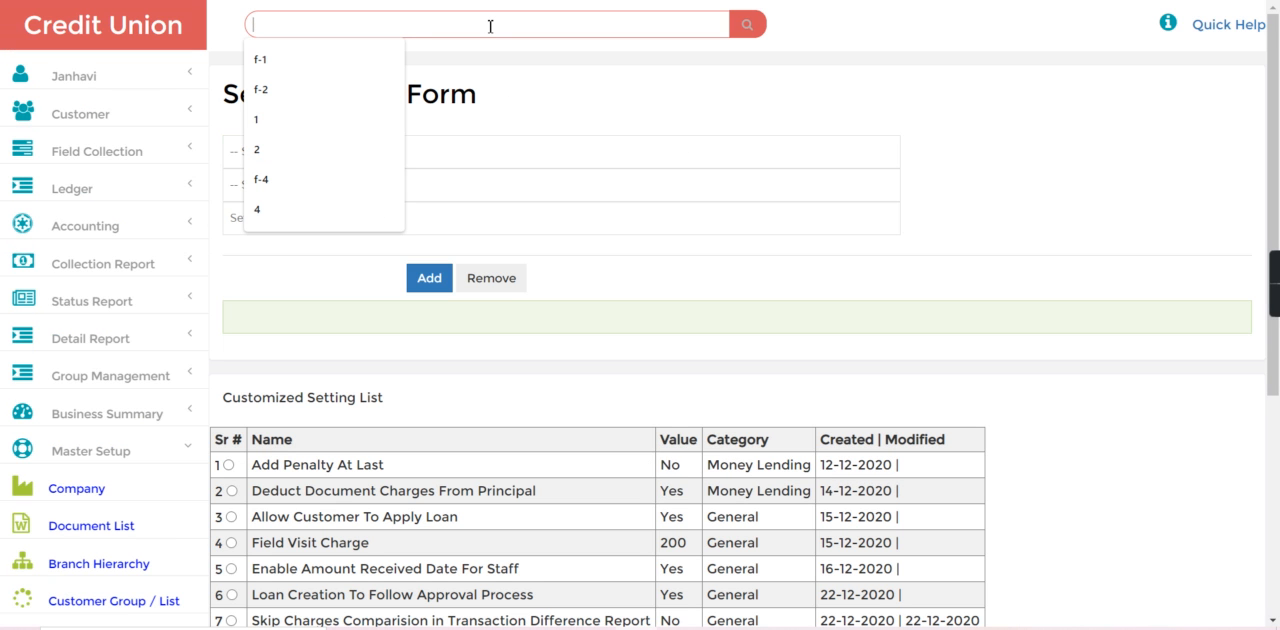
pyautogui.write('f-1')
pyautogui.press('Return')
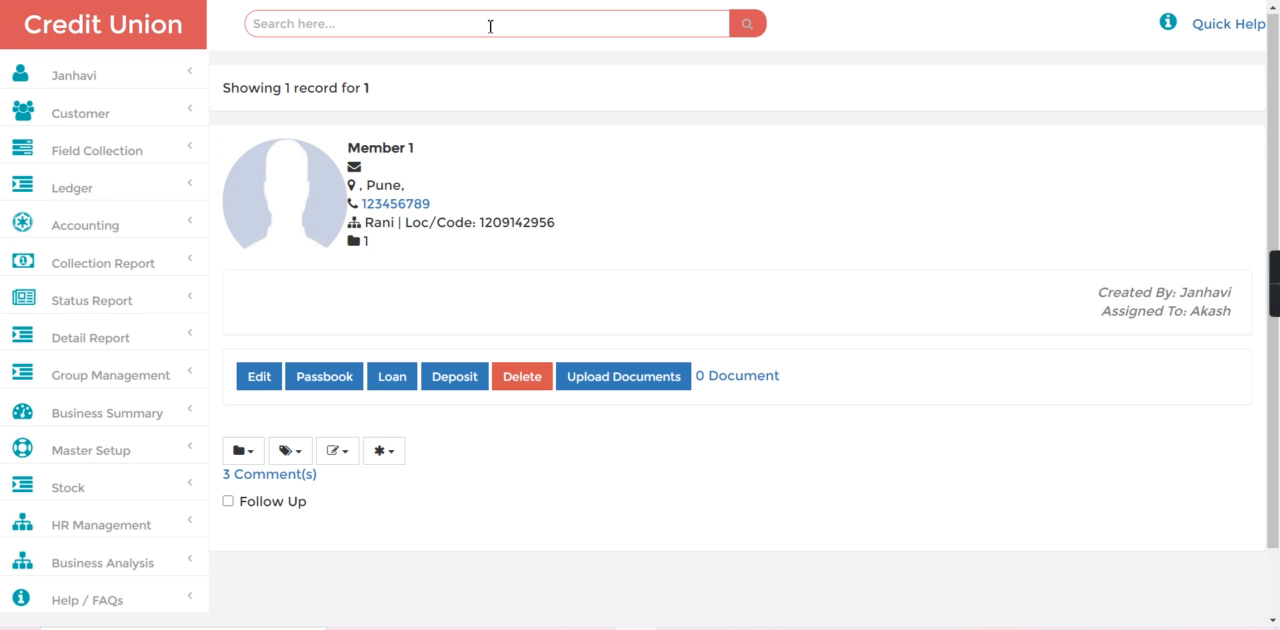
pyautogui.click(381, 388)
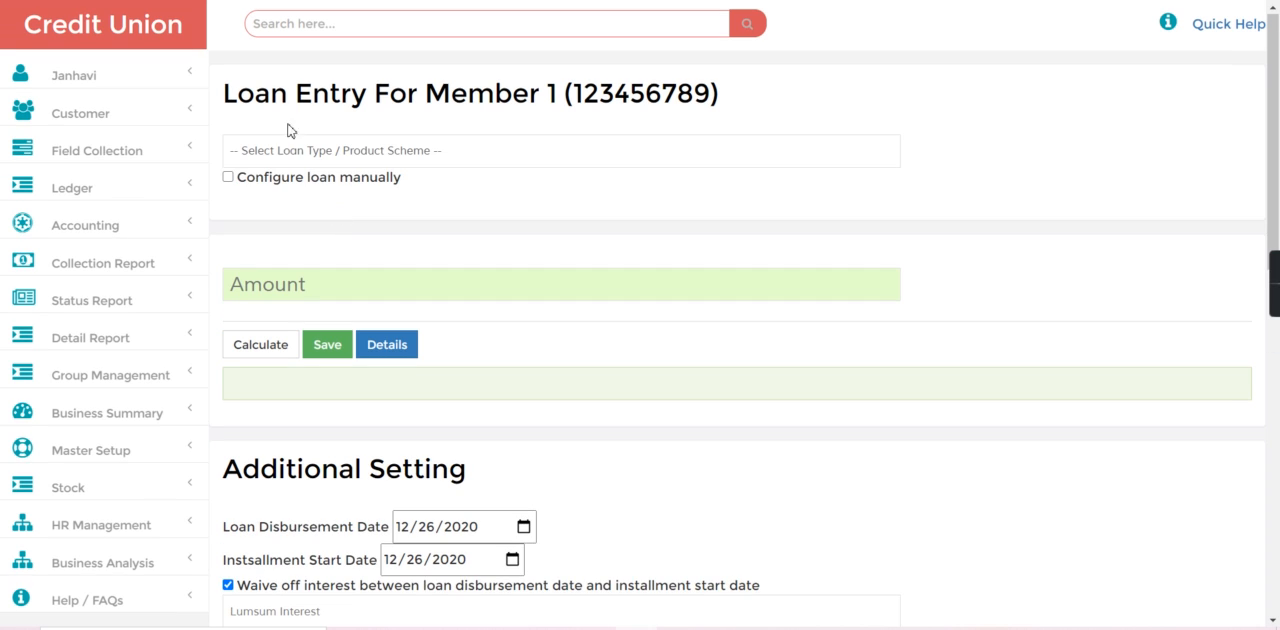
# Choose the Daily Basis Loan scheme, set the loan amount to 19840 and calculate its installment and projected interest.
pyautogui.click(285, 156)
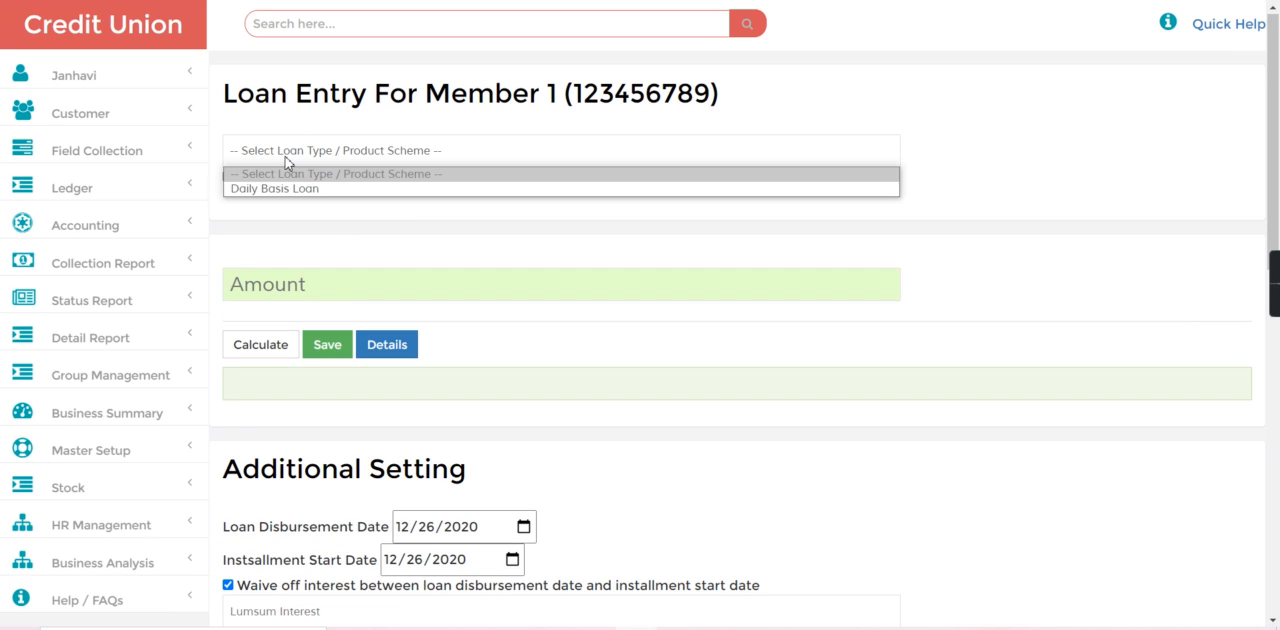
pyautogui.click(289, 190)
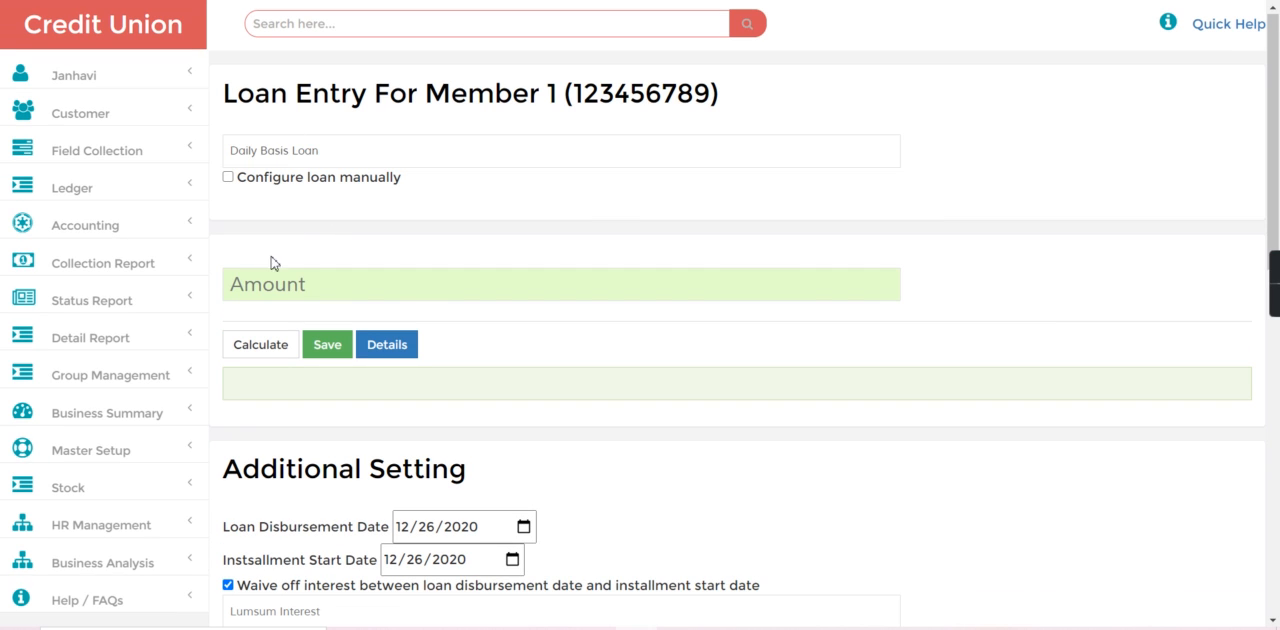
pyautogui.click(251, 283)
pyautogui.write('1')
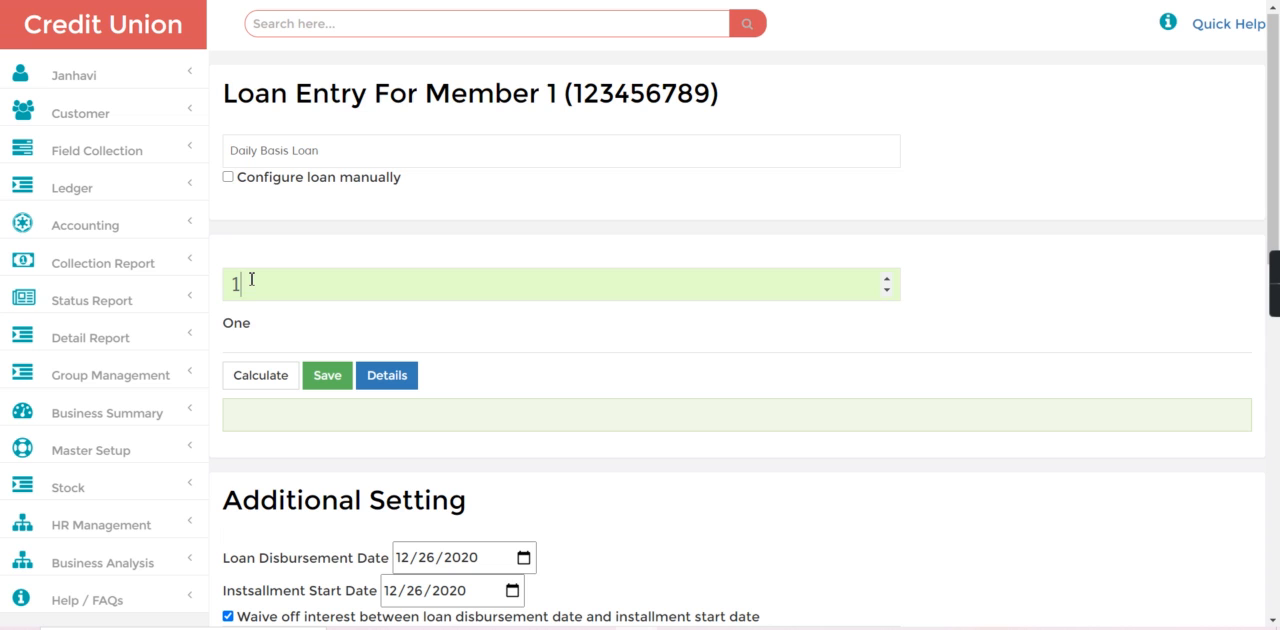
pyautogui.write('9840')
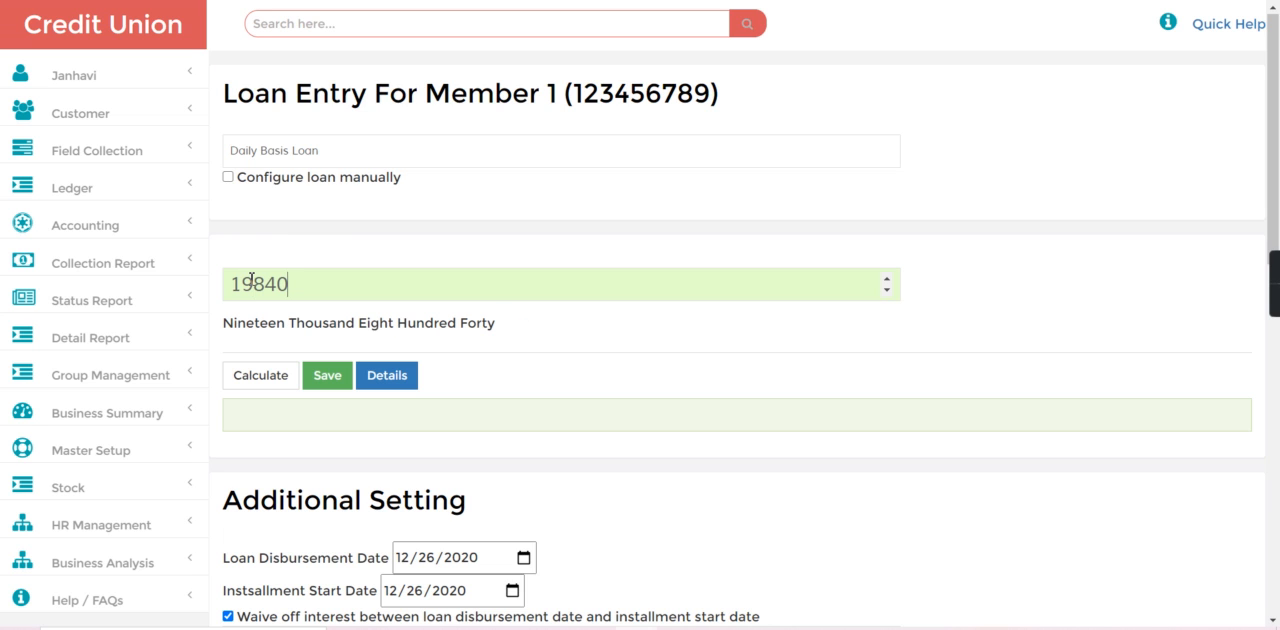
pyautogui.click(278, 375)
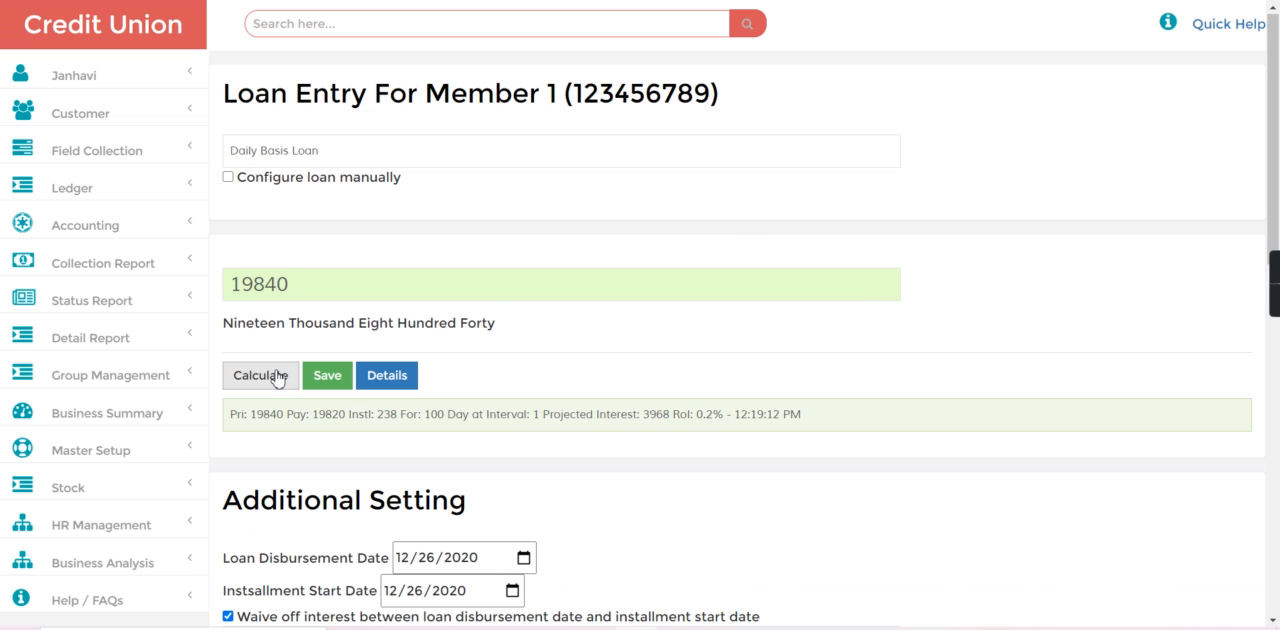
pyautogui.moveTo(369, 419); pyautogui.dragTo(422, 419)
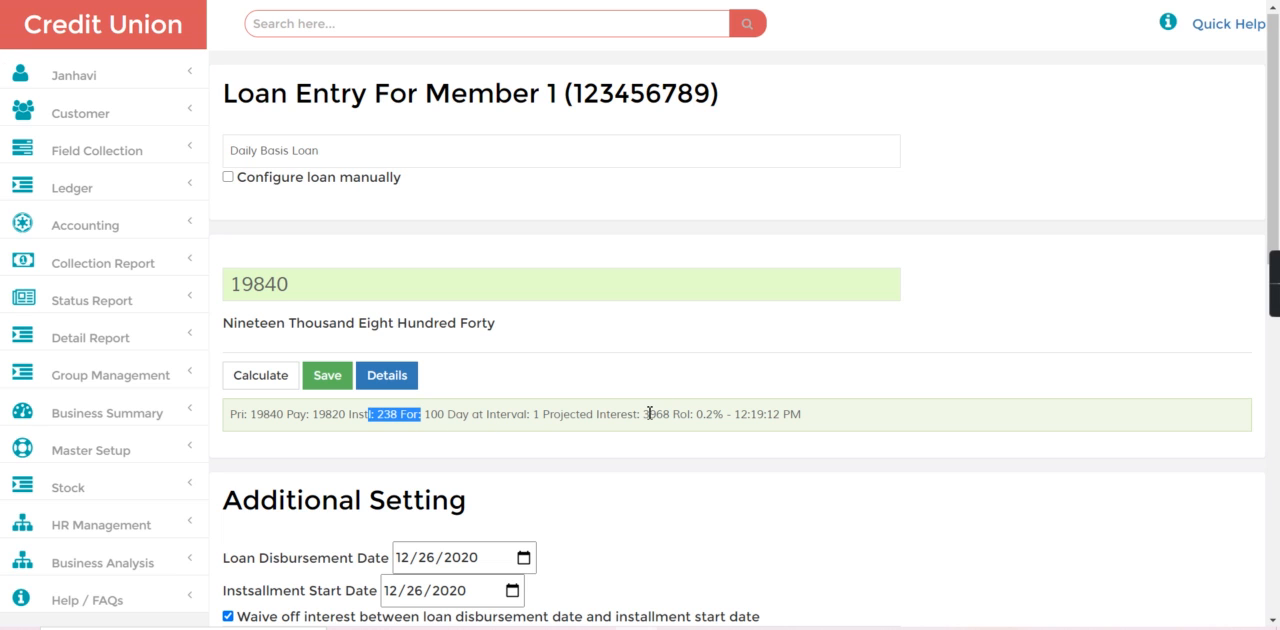
pyautogui.moveTo(644, 414); pyautogui.dragTo(681, 420)
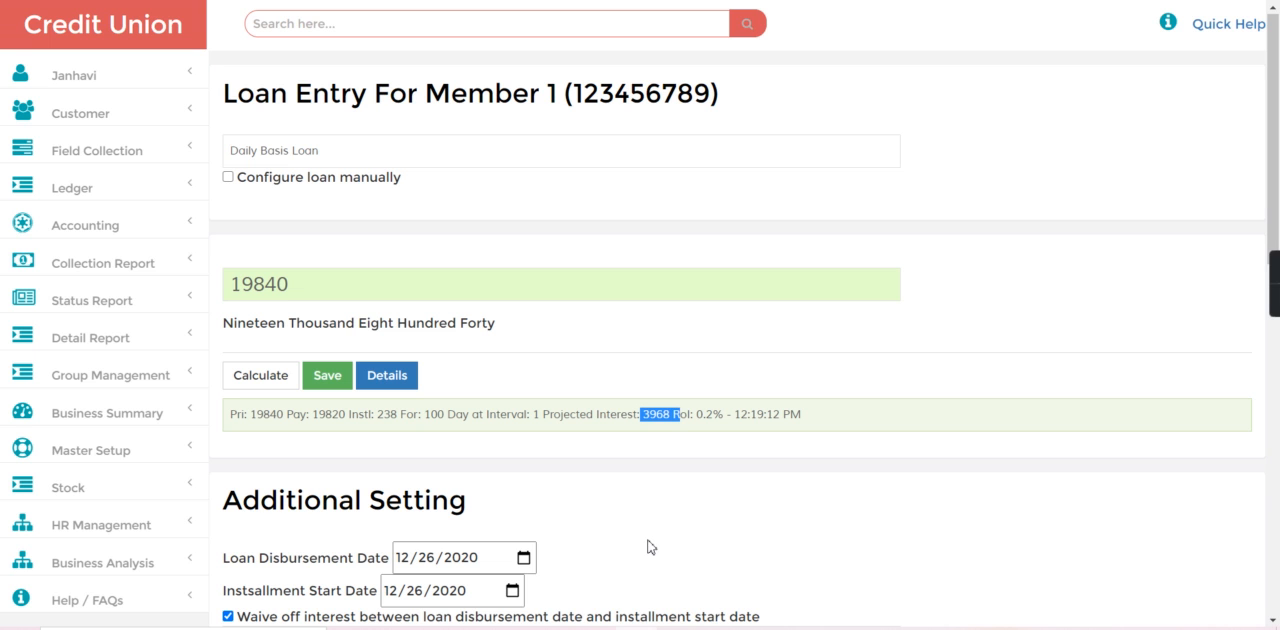
# Set the lump-sum interest to 3880 and the amount per installment to 240, and delete the Membership Charges fee.
pyautogui.scroll(-5, 1143, 517)
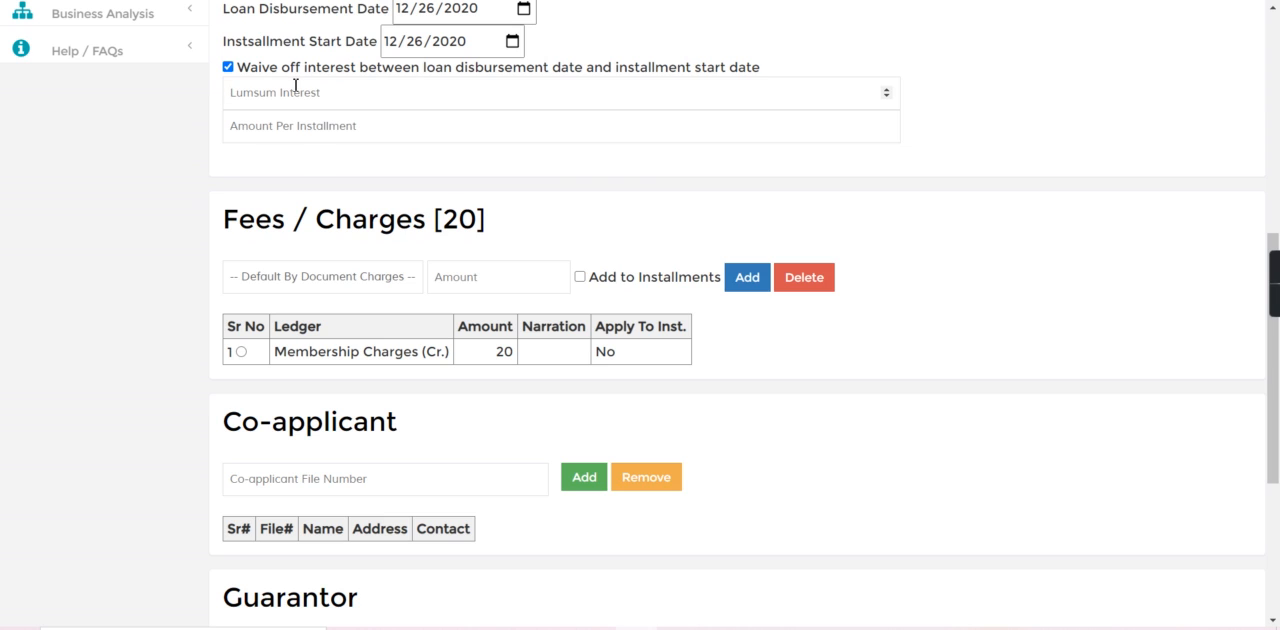
pyautogui.write('3880')
pyautogui.click(286, 133)
pyautogui.write('240')
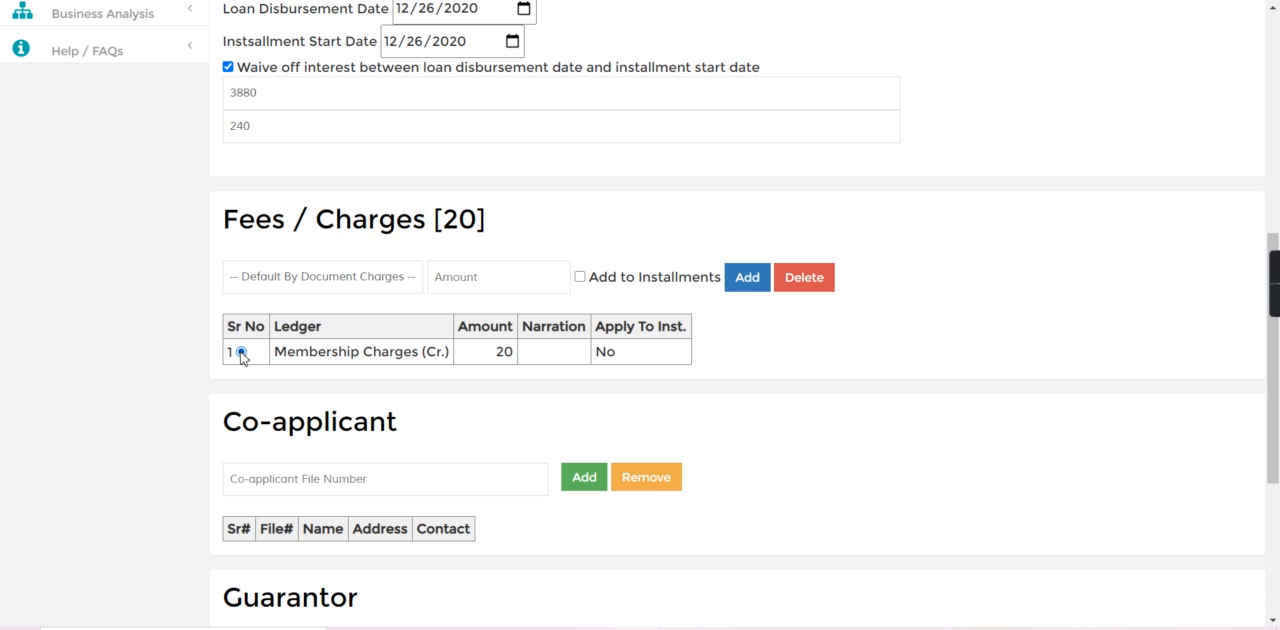
pyautogui.click(803, 284)
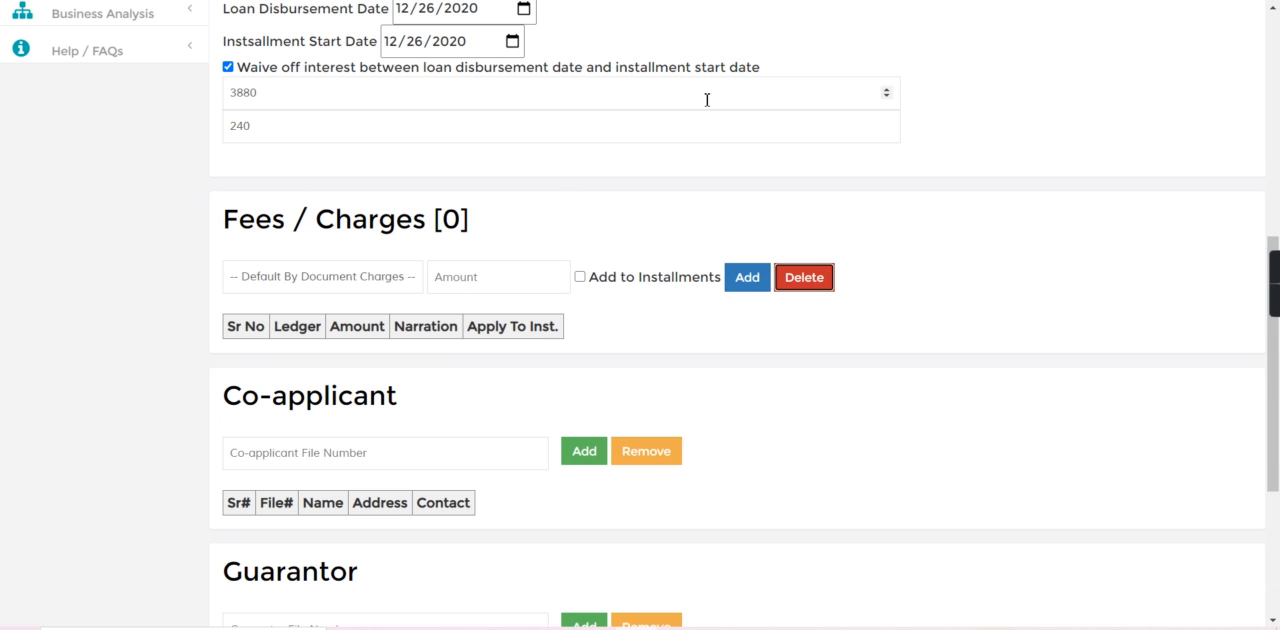
# Set the disbursement date to 12/12/2020 and installment start date to 12/13/2020, with the interest waiver off and the advance installment received on disbursement.
pyautogui.scroll(1, 940, 139)
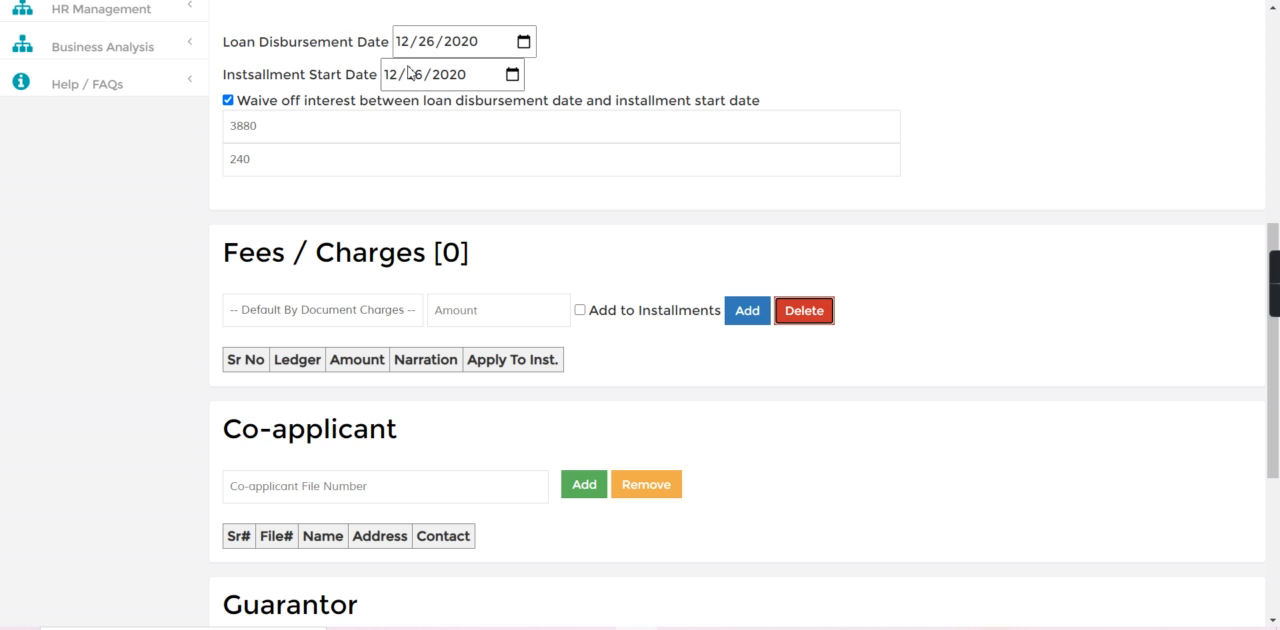
pyautogui.click(526, 50)
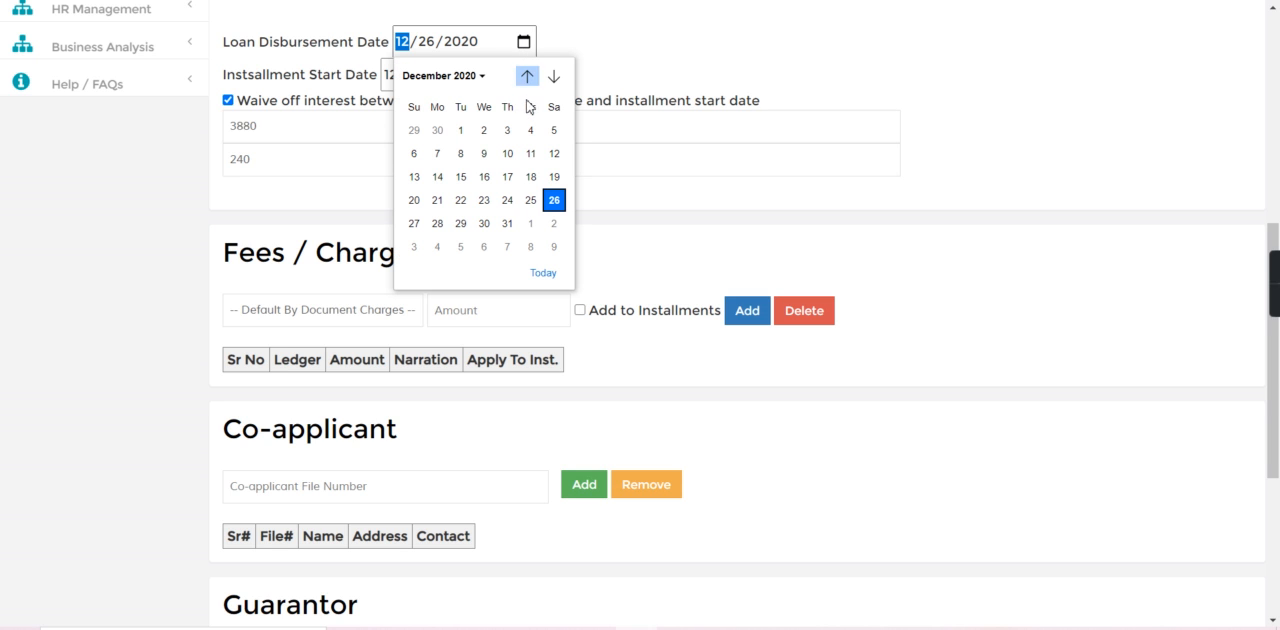
pyautogui.click(554, 153)
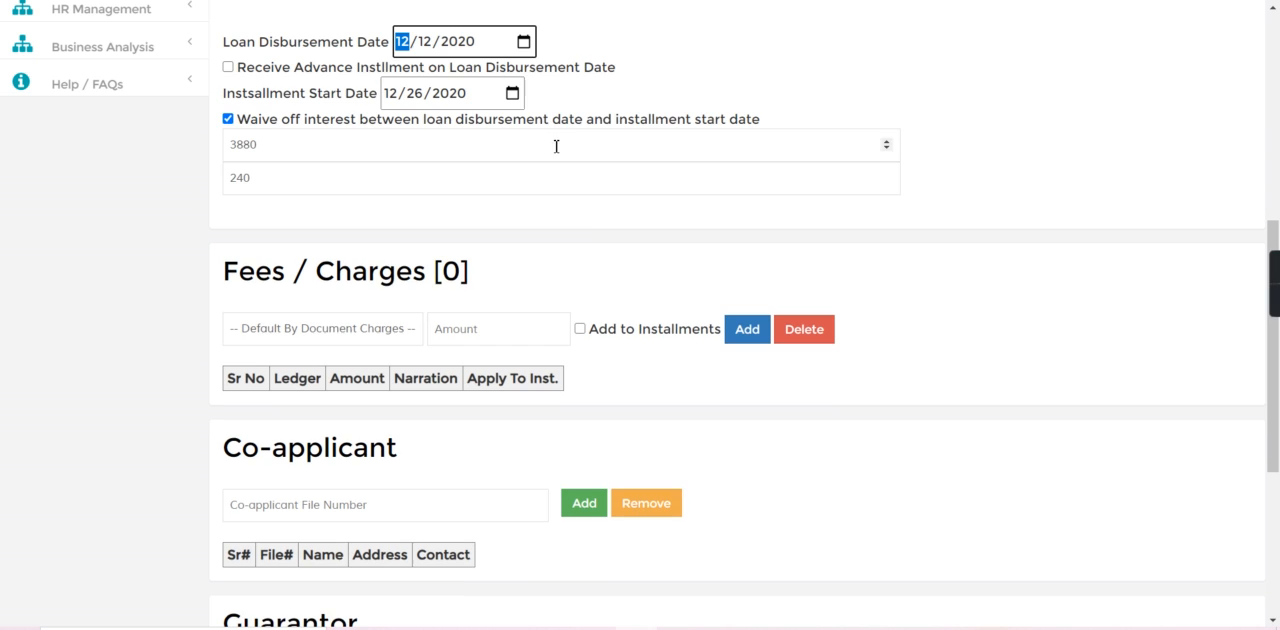
pyautogui.click(512, 95)
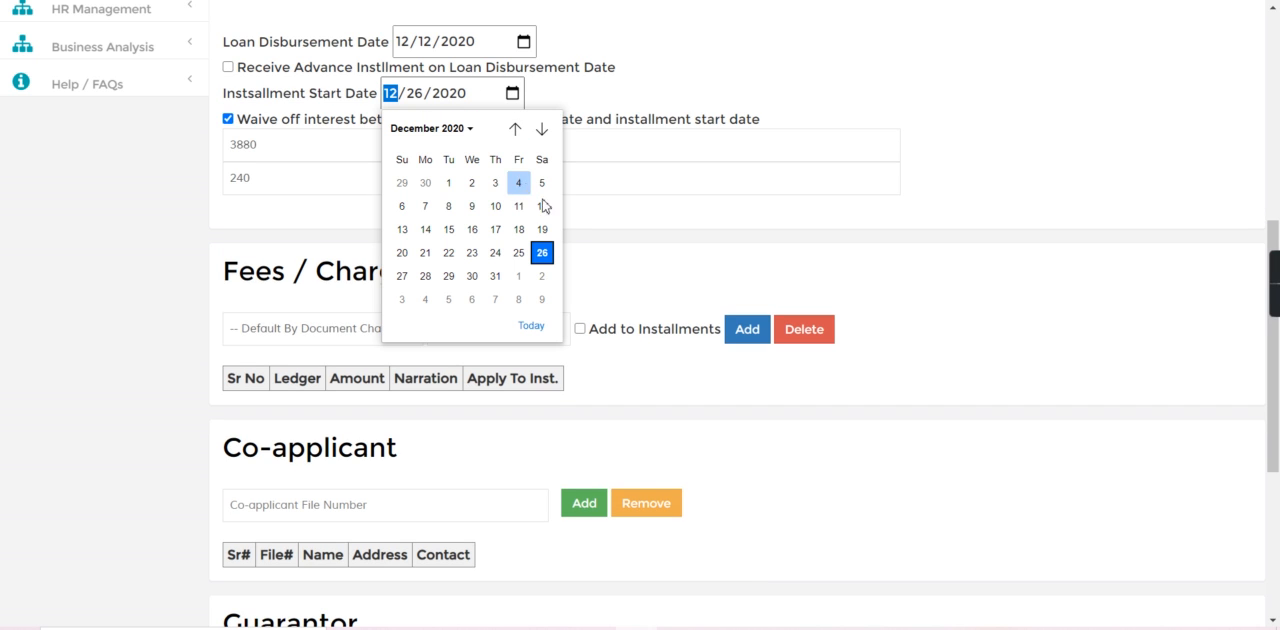
pyautogui.click(402, 230)
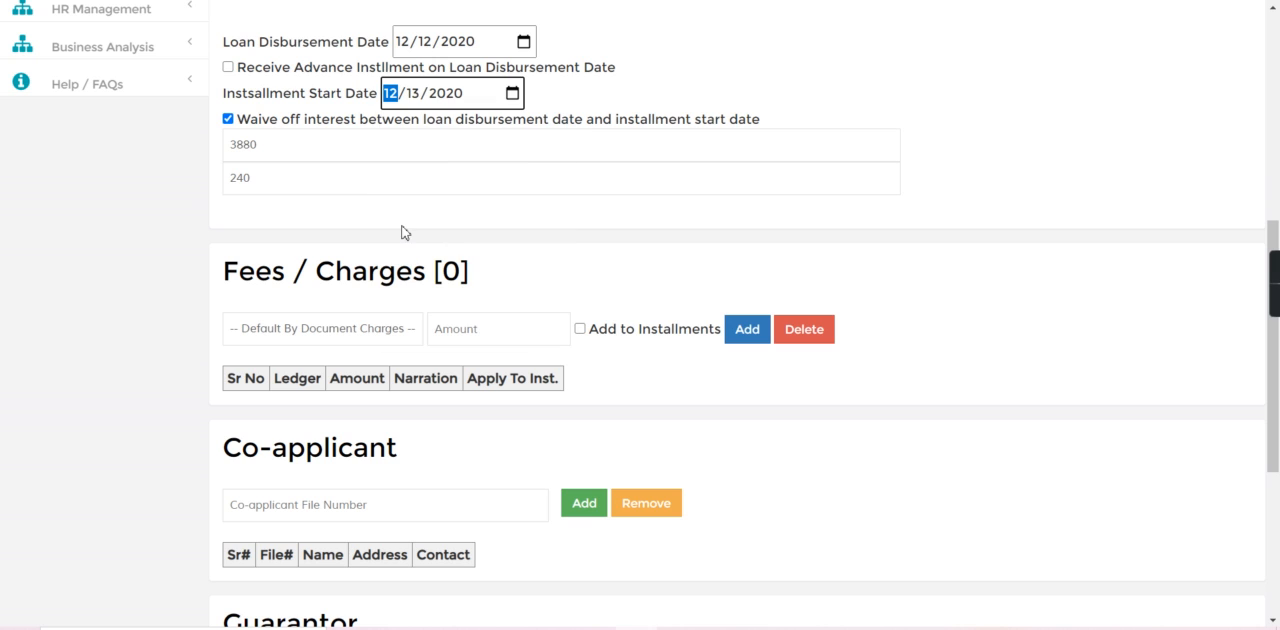
pyautogui.click(227, 119)
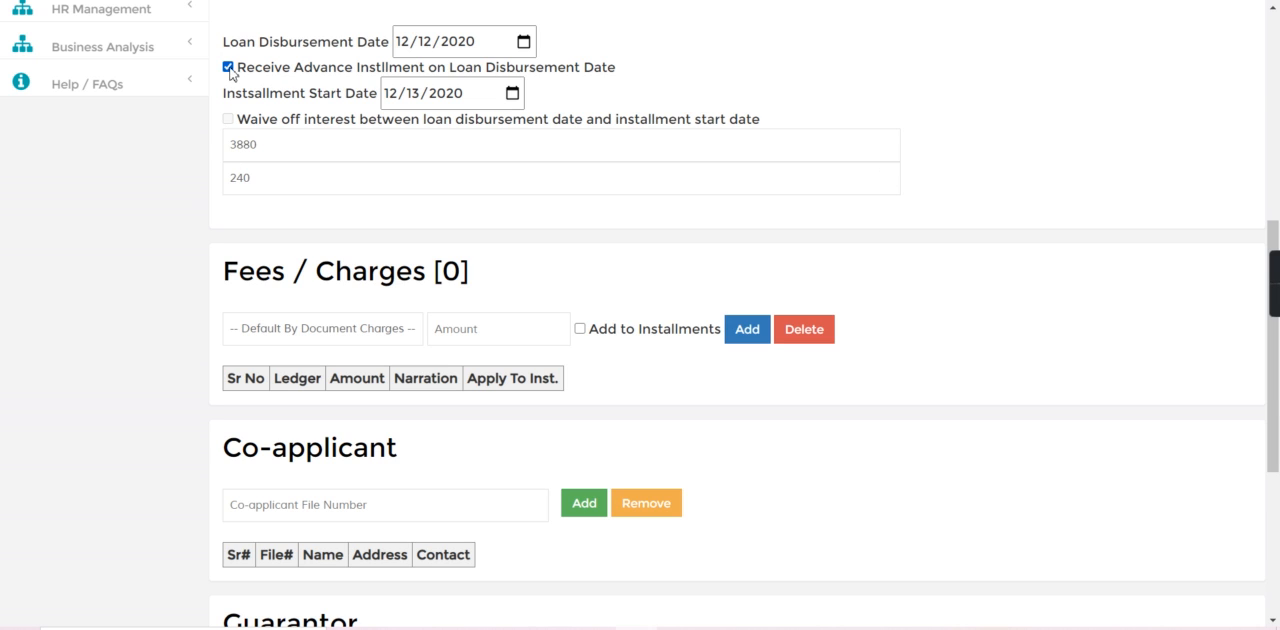
# Recalculate the loan with the additional settings, check the installment and projected interest, and save the loan.
pyautogui.scroll(5, 1238, 148)
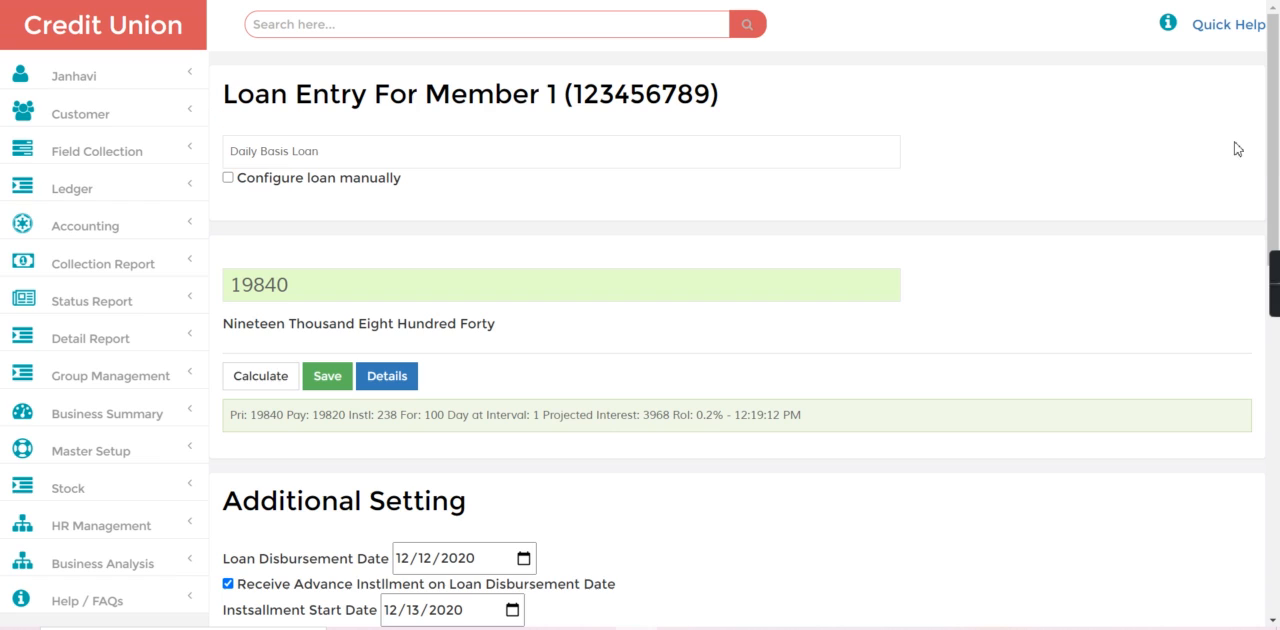
pyautogui.click(260, 380)
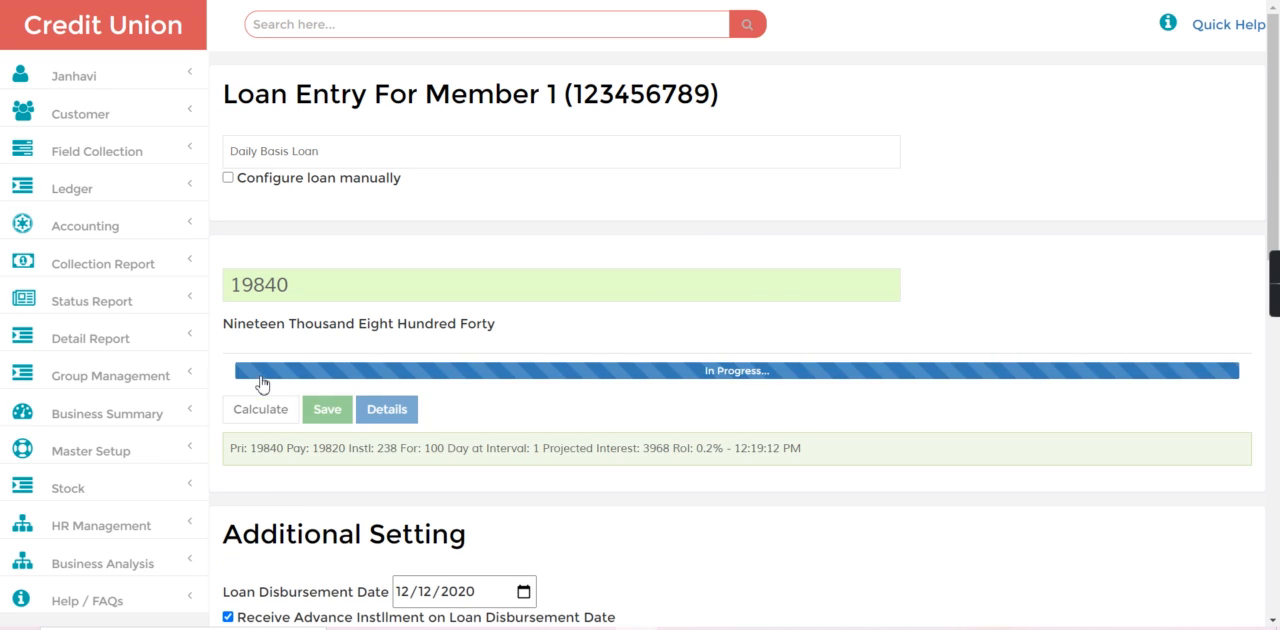
pyautogui.moveTo(370, 425); pyautogui.dragTo(433, 426)
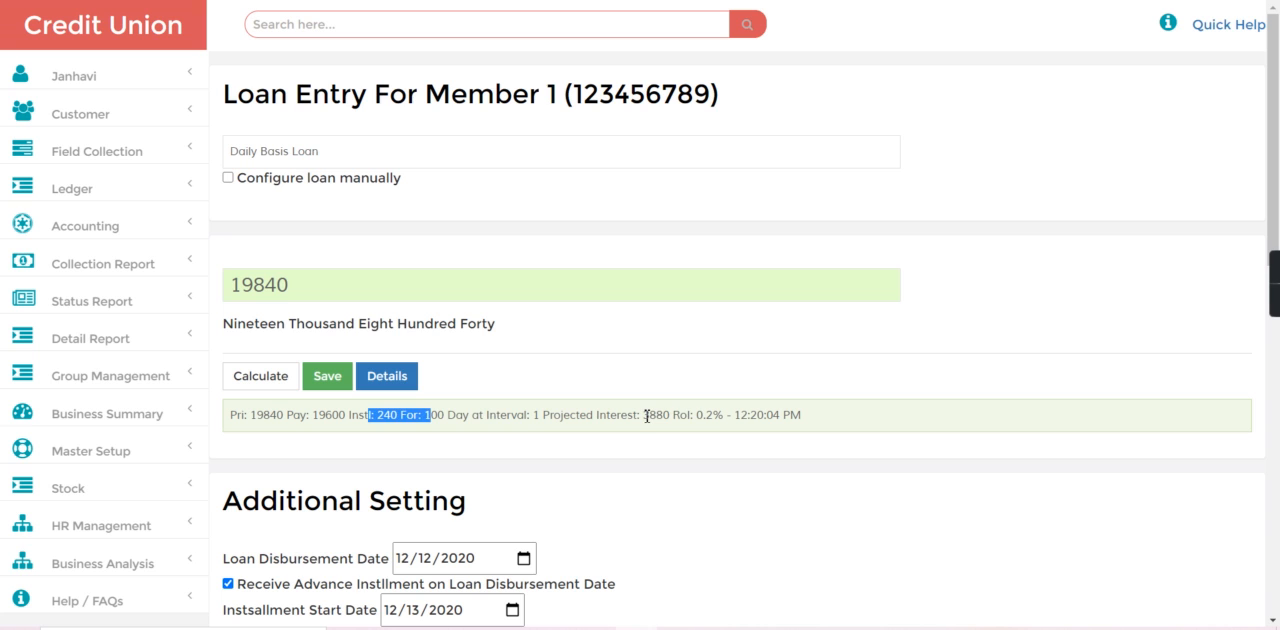
pyautogui.moveTo(647, 416); pyautogui.dragTo(703, 425)
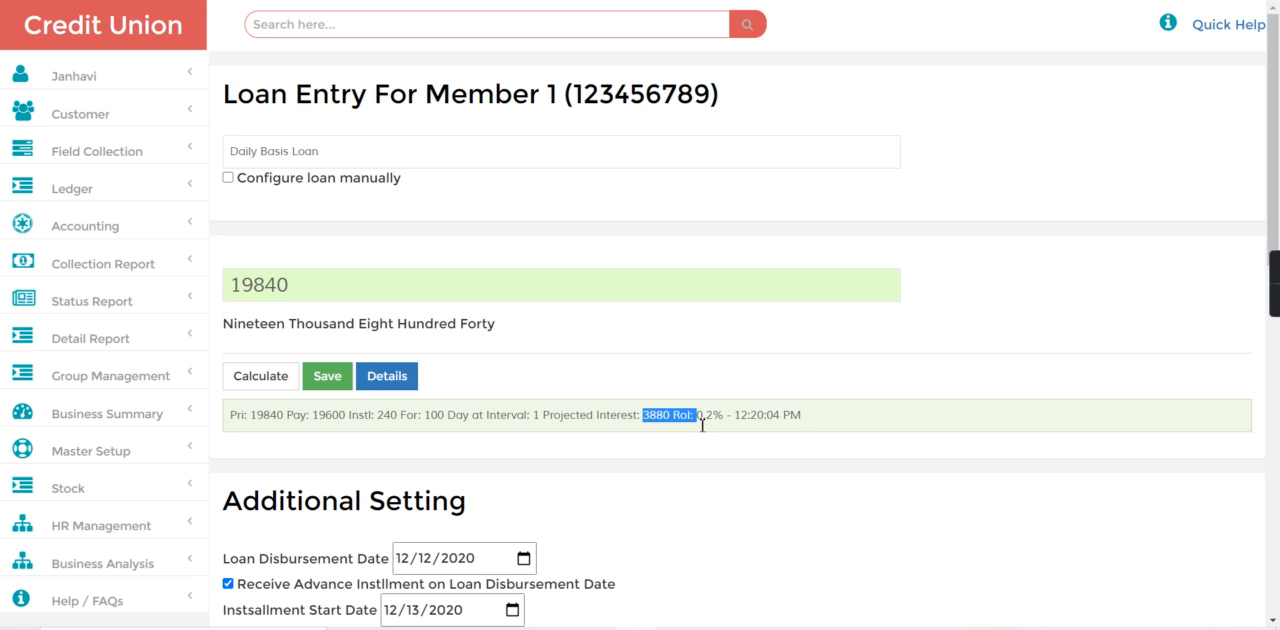
pyautogui.click(323, 380)
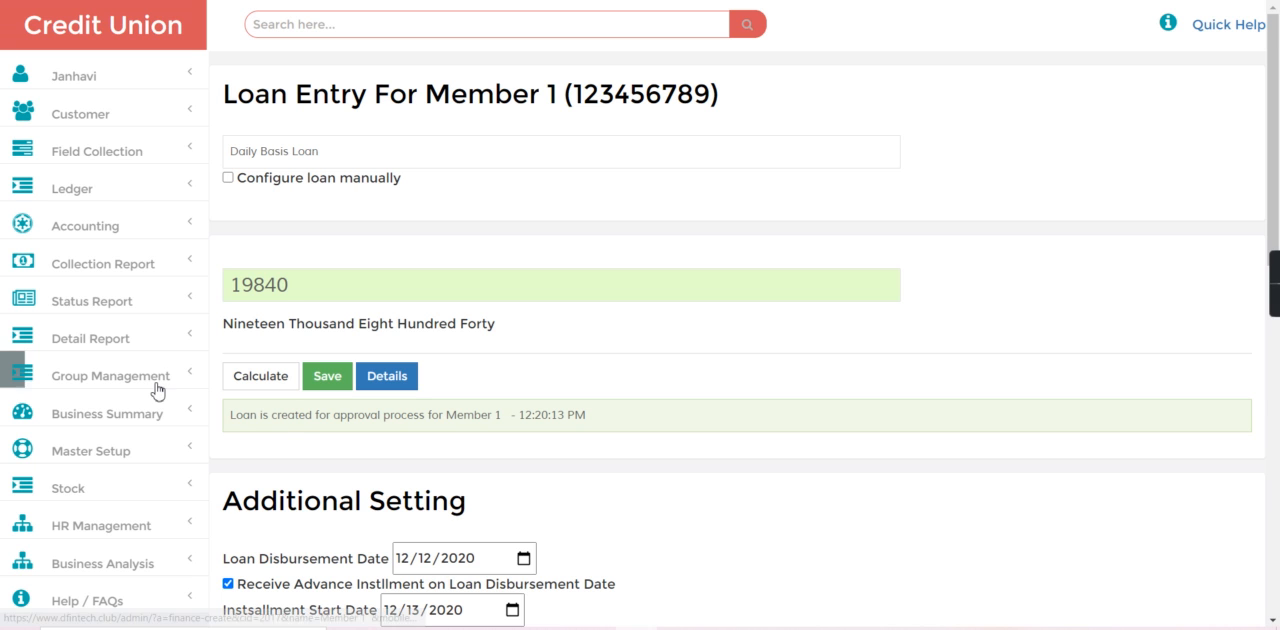
# Go to the customer loan approval list and filter it to the New Request status.
pyautogui.click(123, 118)
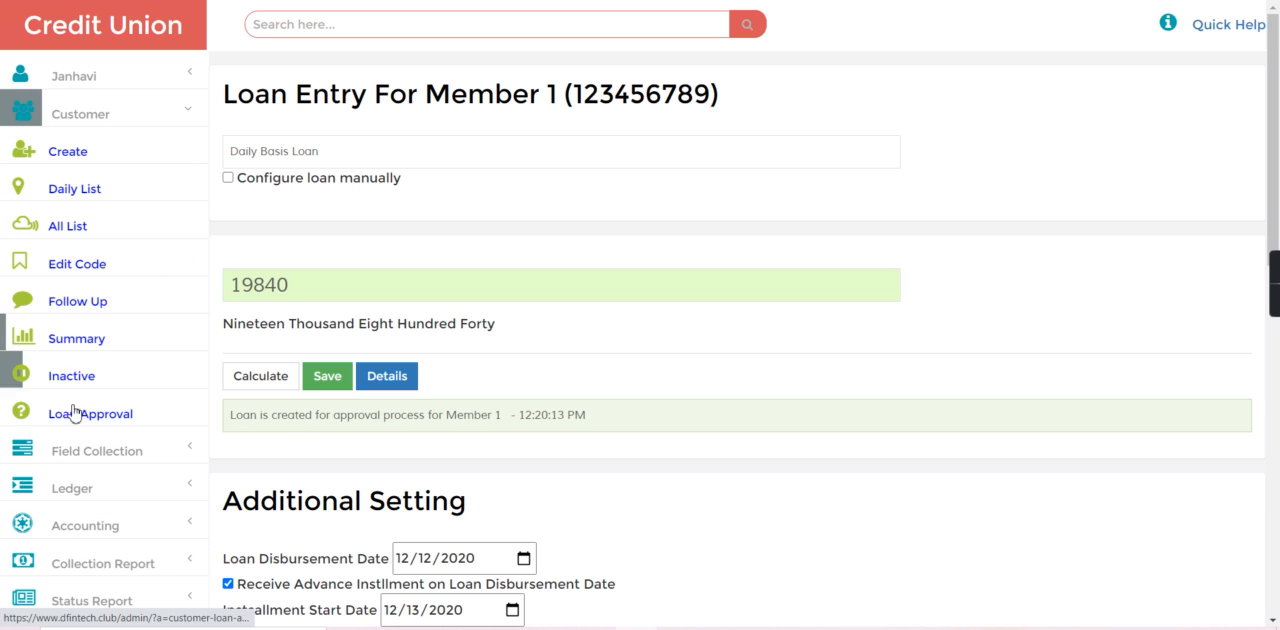
pyautogui.click(73, 419)
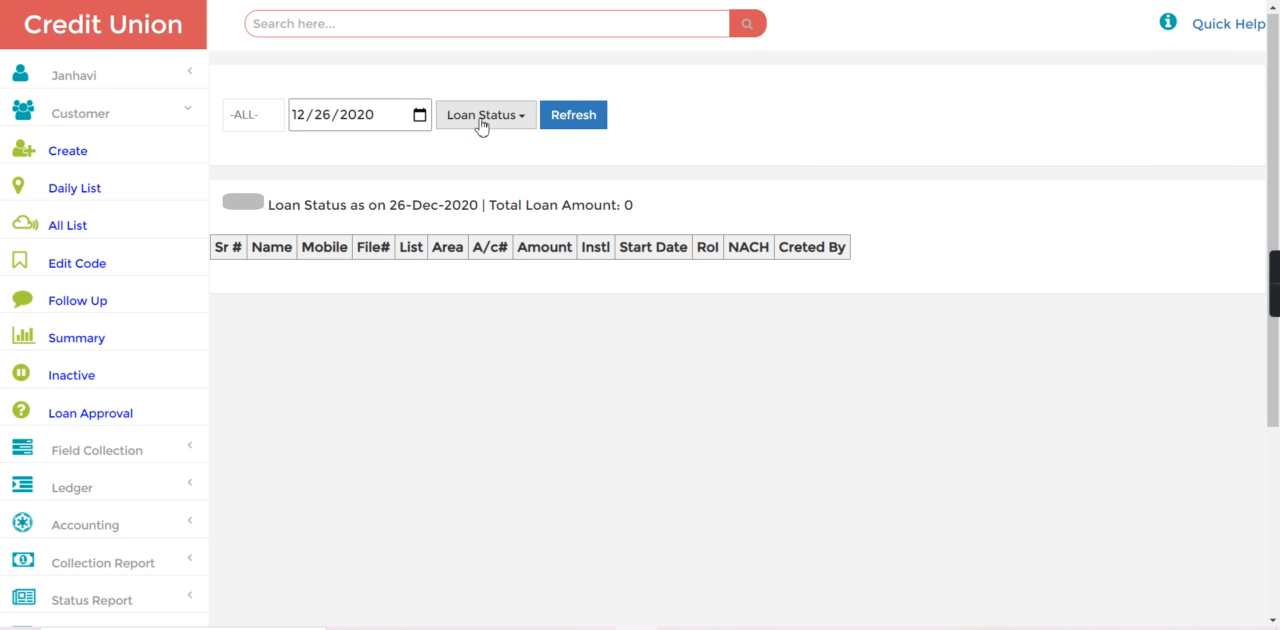
pyautogui.click(481, 118)
pyautogui.click(483, 150)
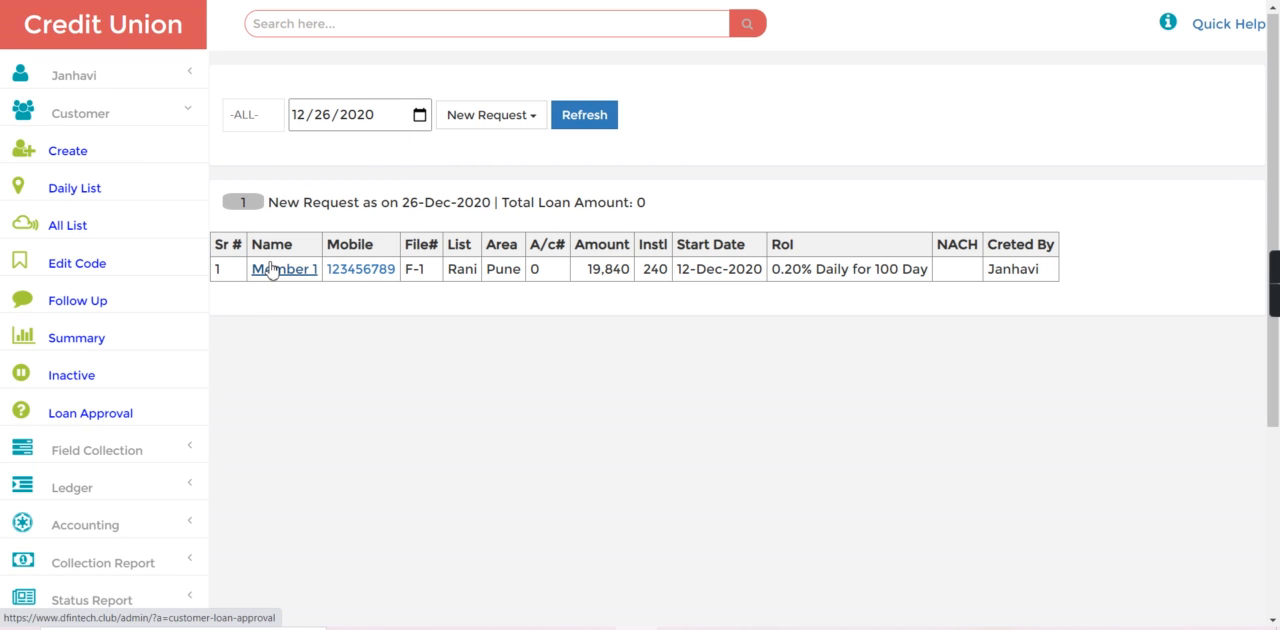
# Change the status of Member 1's new loan request to Approved and return to the list.
pyautogui.click(271, 270)
pyautogui.click(110, 375)
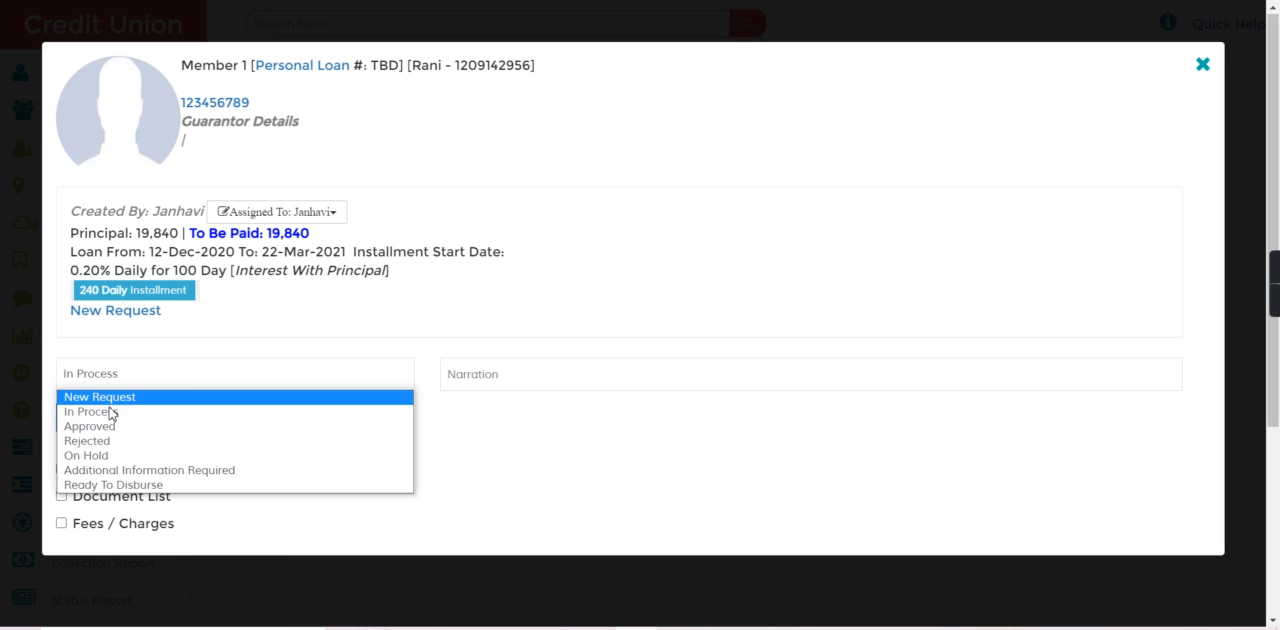
pyautogui.click(95, 426)
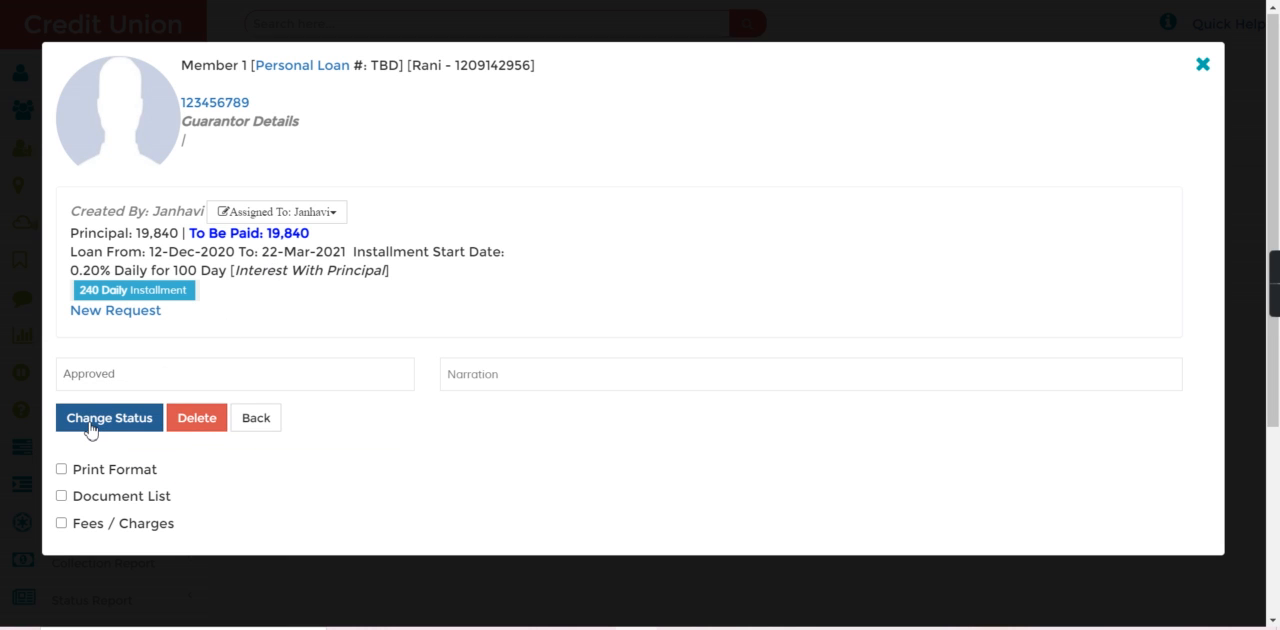
pyautogui.click(90, 428)
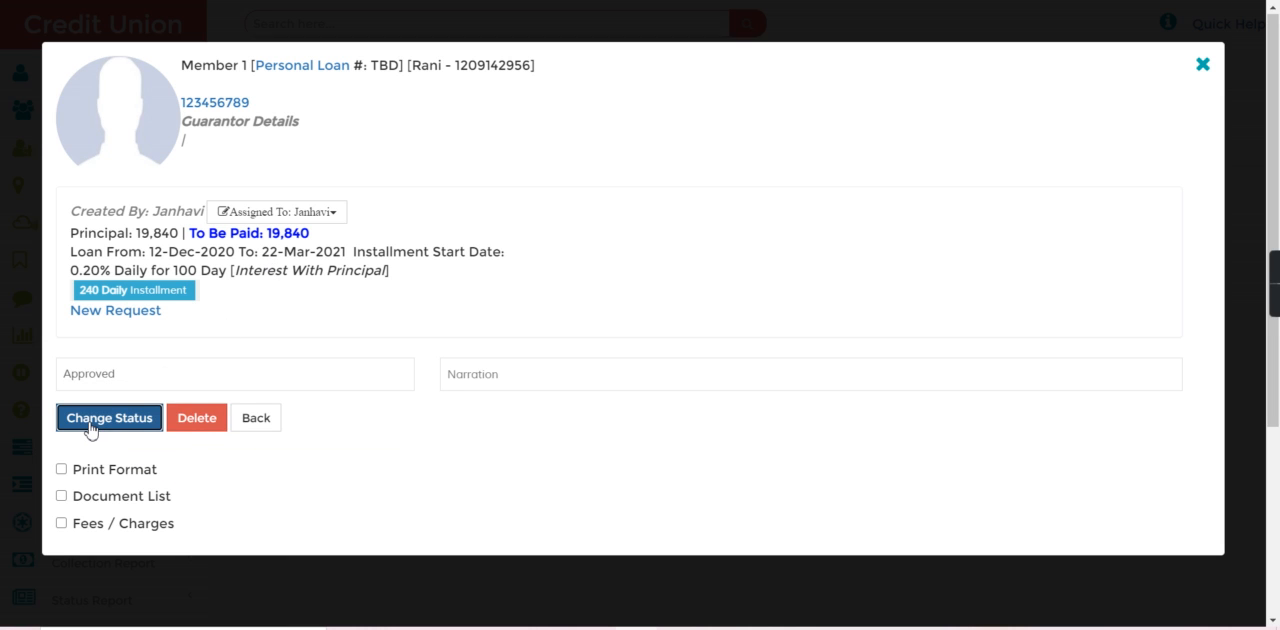
pyautogui.click(245, 438)
# Filter the loan list to Approved, disburse Member 1's 19,840 loan manually and return to the list.
pyautogui.click(497, 125)
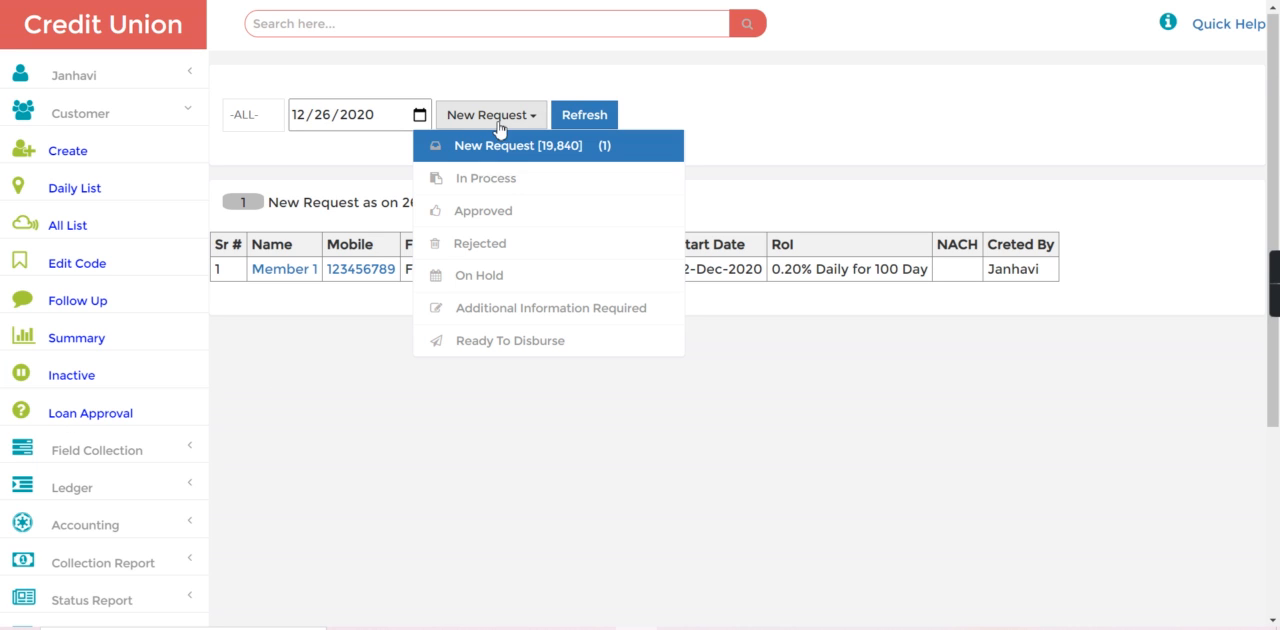
pyautogui.click(497, 212)
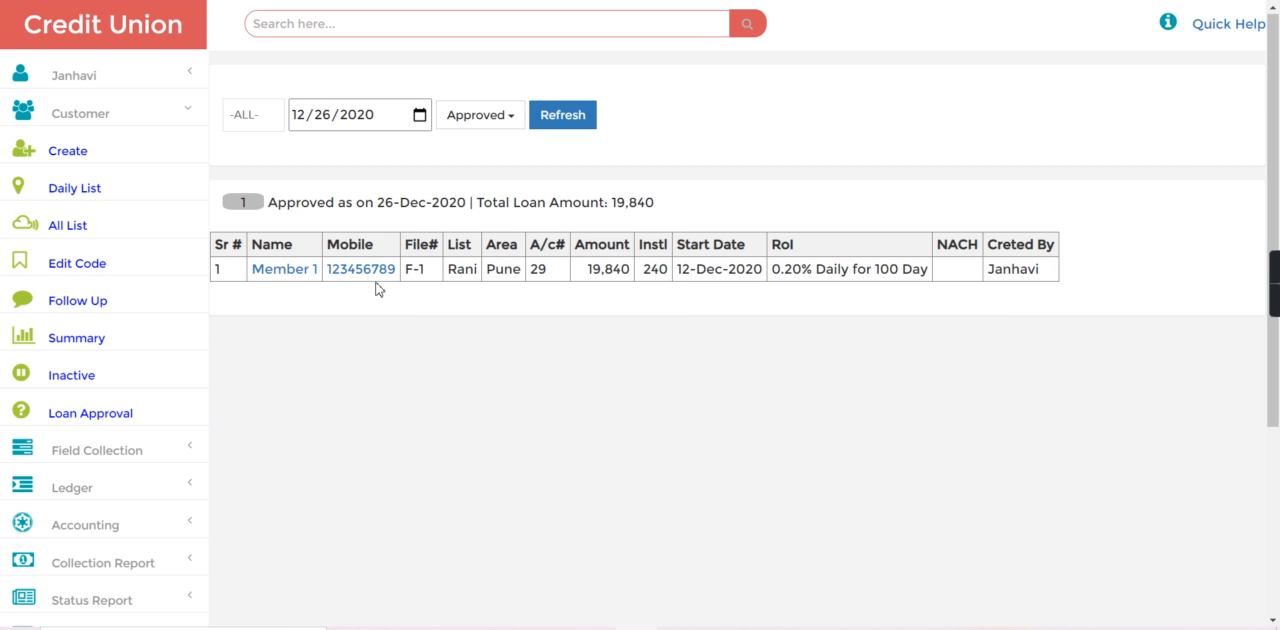
pyautogui.click(273, 279)
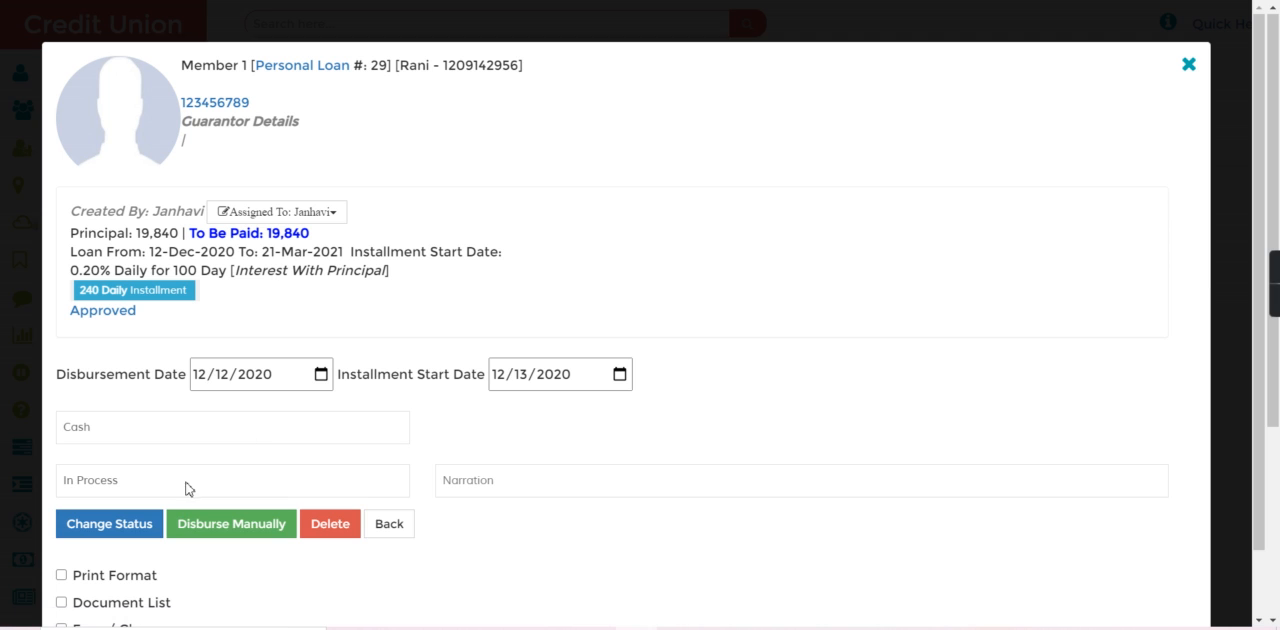
pyautogui.click(195, 531)
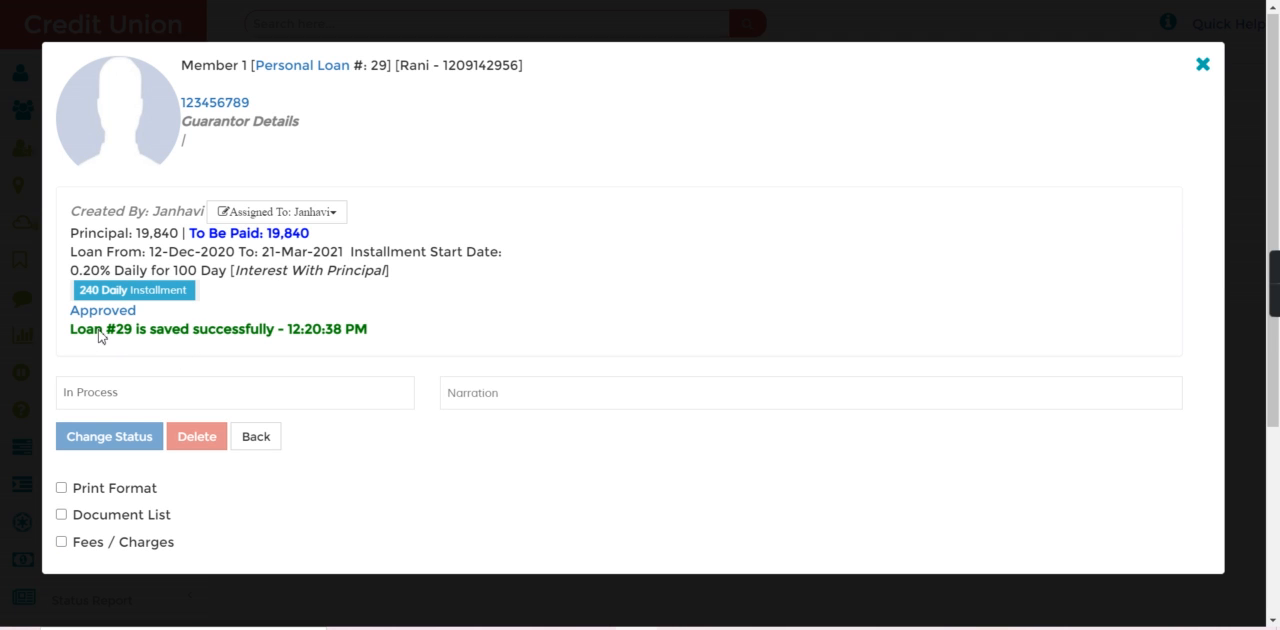
pyautogui.click(255, 443)
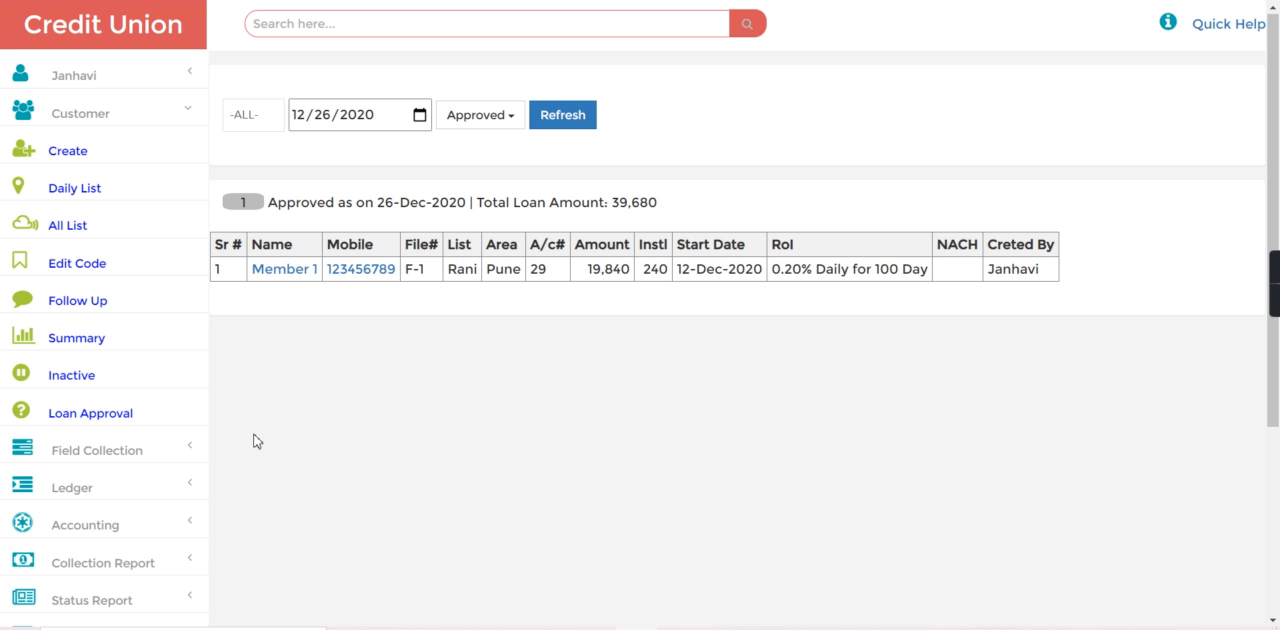
# Search for Member 1's disbursed loan by its loan number to bring up its record.
pyautogui.click(509, 28)
pyautogui.write('2')
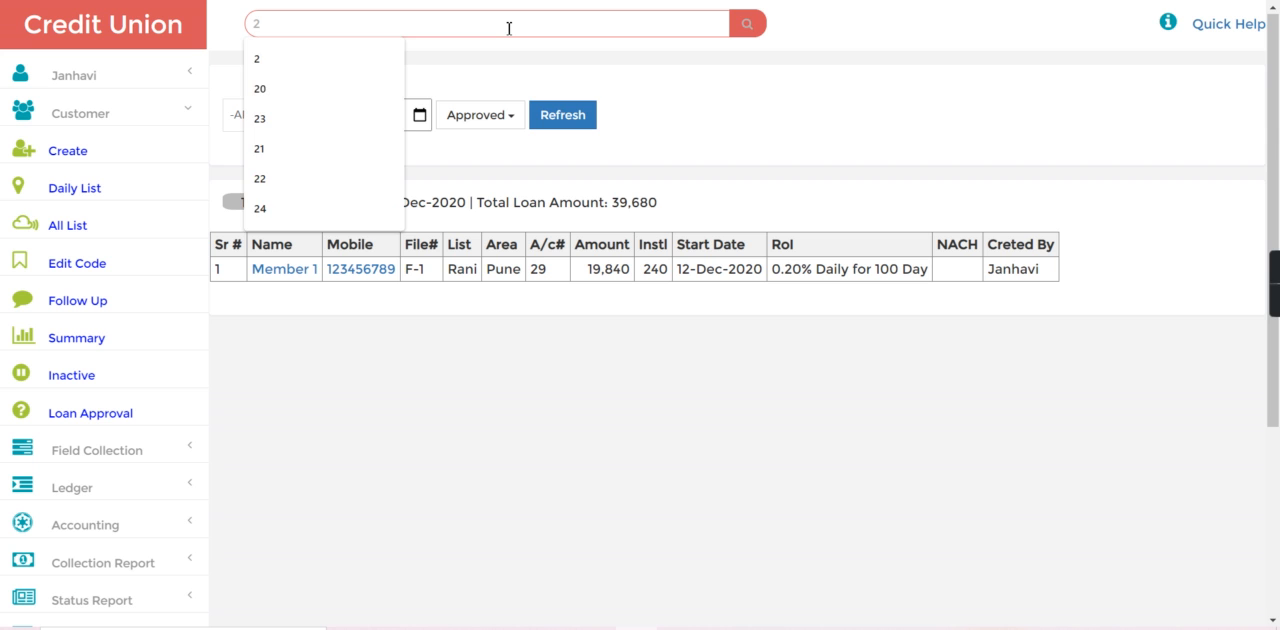
pyautogui.write('9')
pyautogui.press('Return')
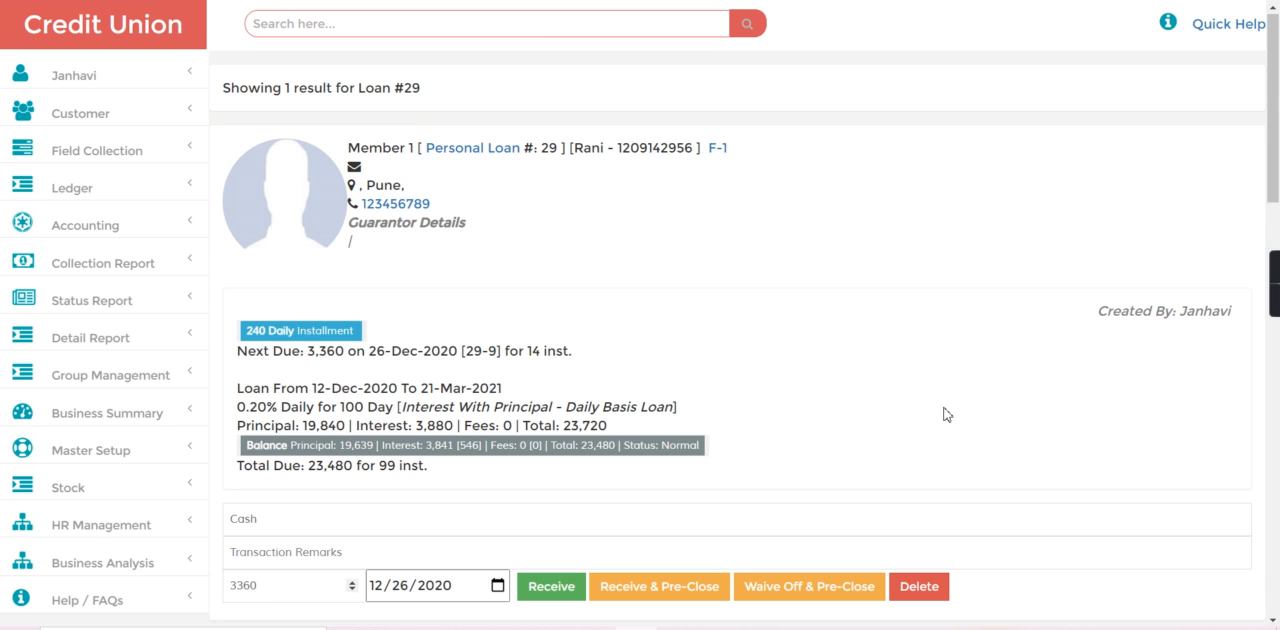
# Show the loan's Passbook, check the loan given, interest applied and recoverable amount, and hide it again.
pyautogui.scroll(-4, 1278, 472)
pyautogui.scroll(-1, 1278, 472)
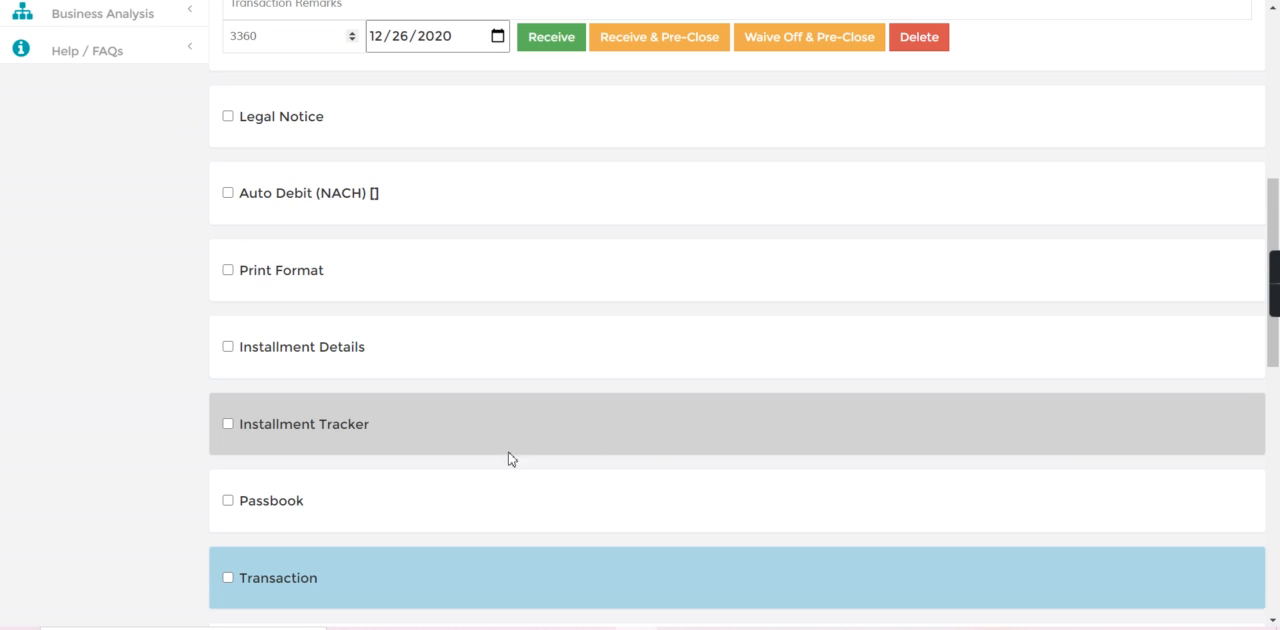
pyautogui.click(228, 502)
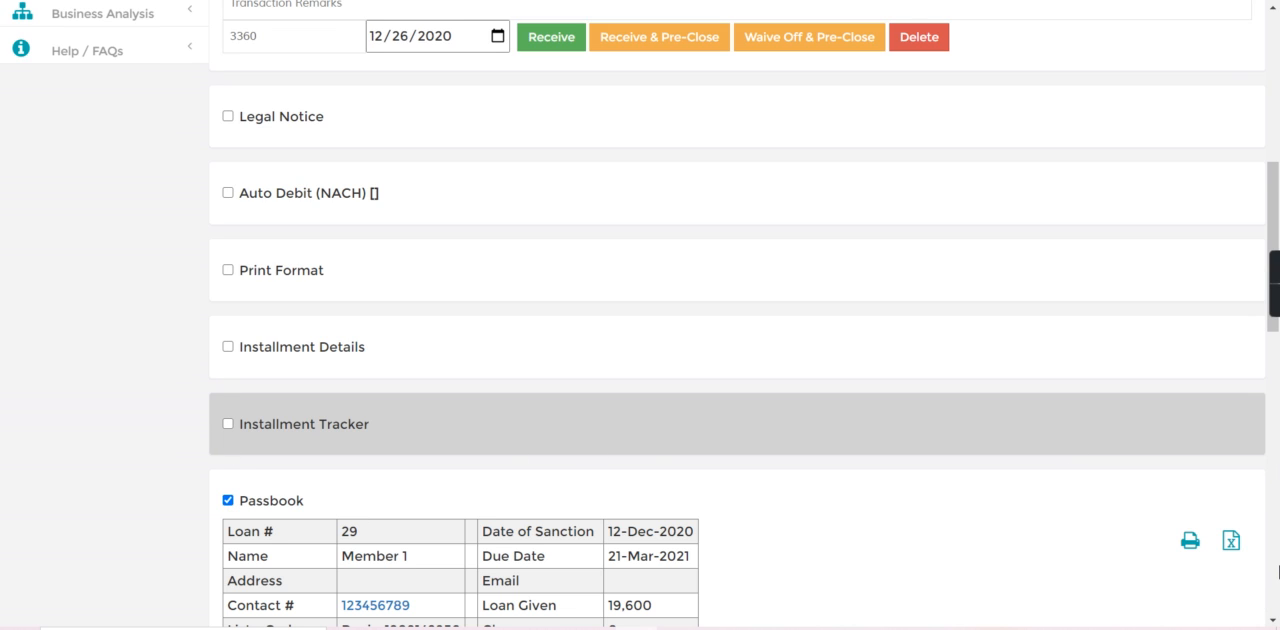
pyautogui.scroll(-2, 1278, 570)
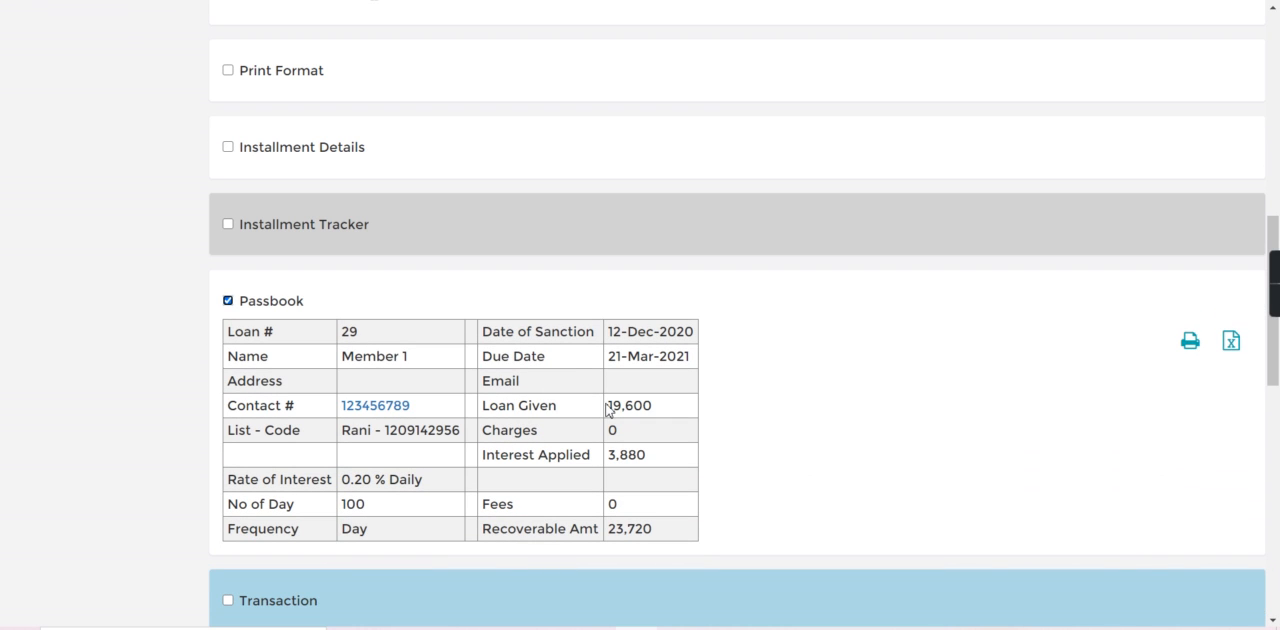
pyautogui.moveTo(607, 405); pyautogui.dragTo(697, 409)
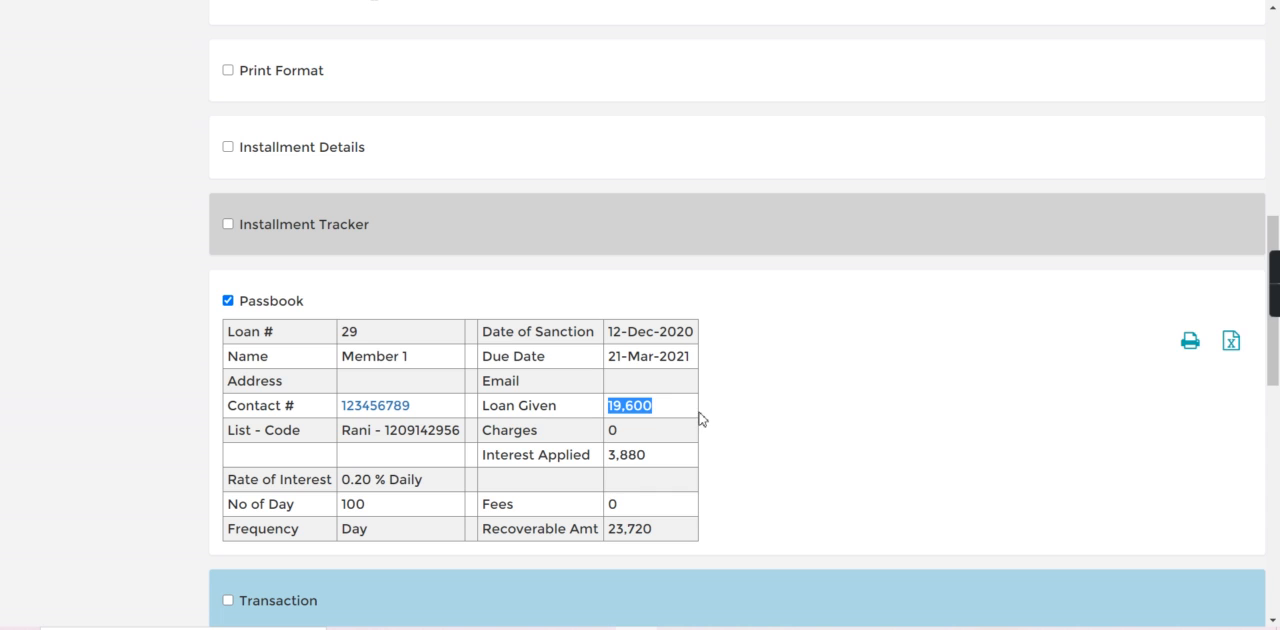
pyautogui.moveTo(690, 478); pyautogui.dragTo(681, 452)
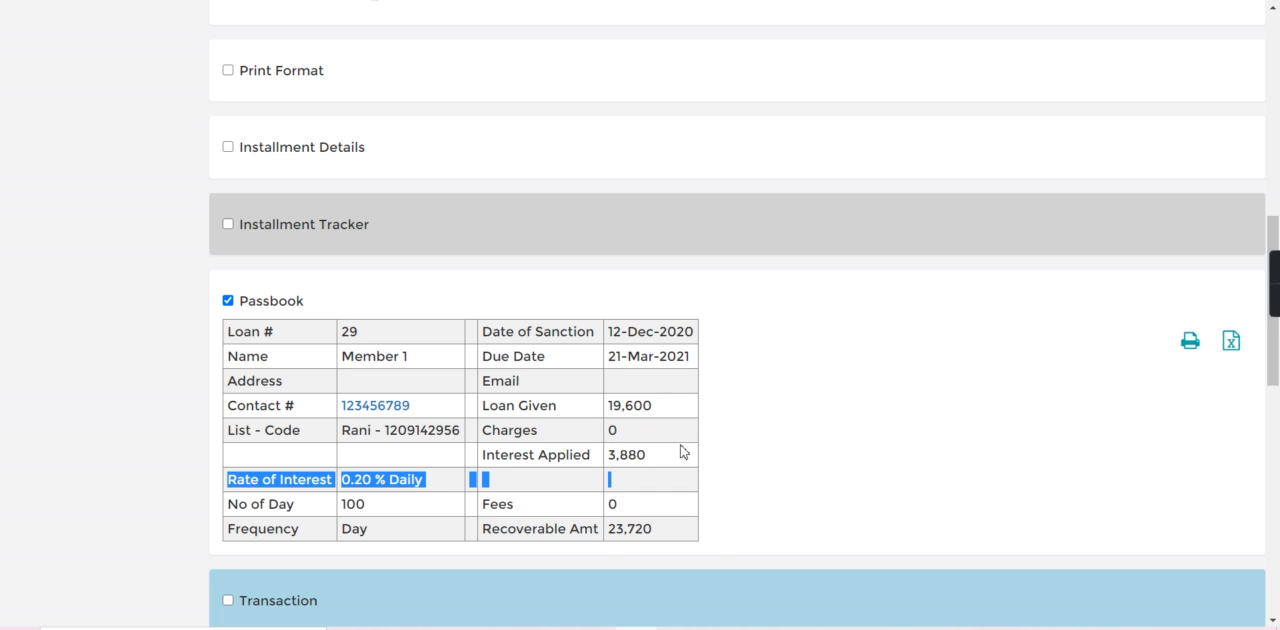
pyautogui.click(681, 452)
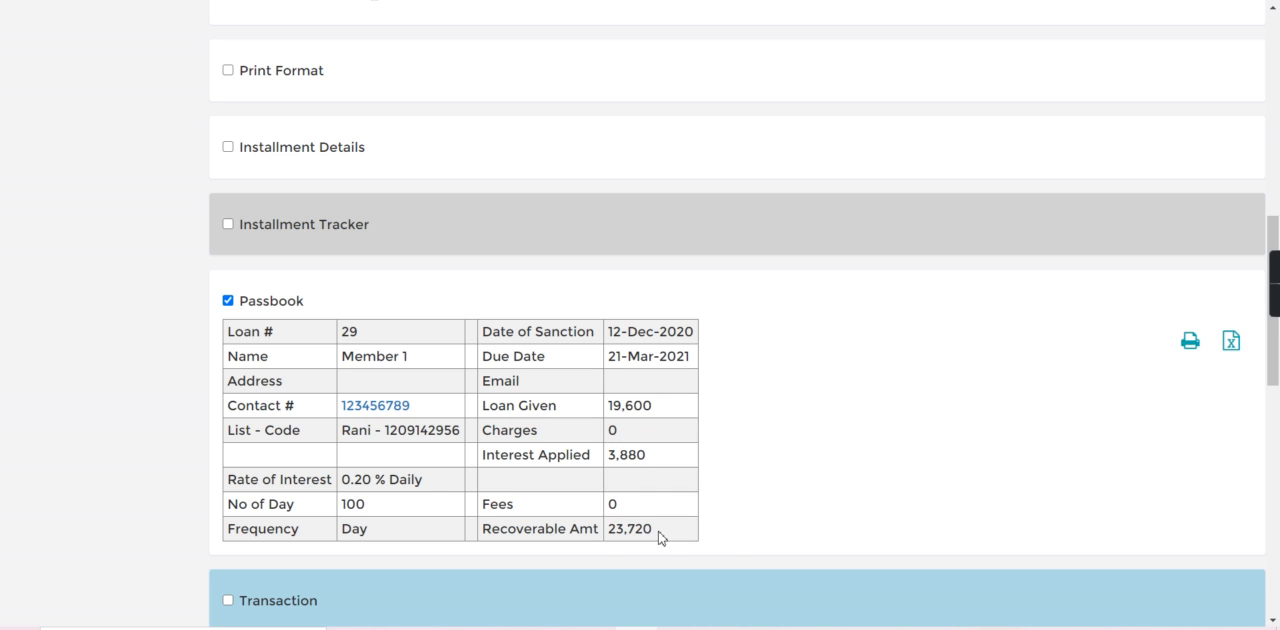
pyautogui.click(228, 301)
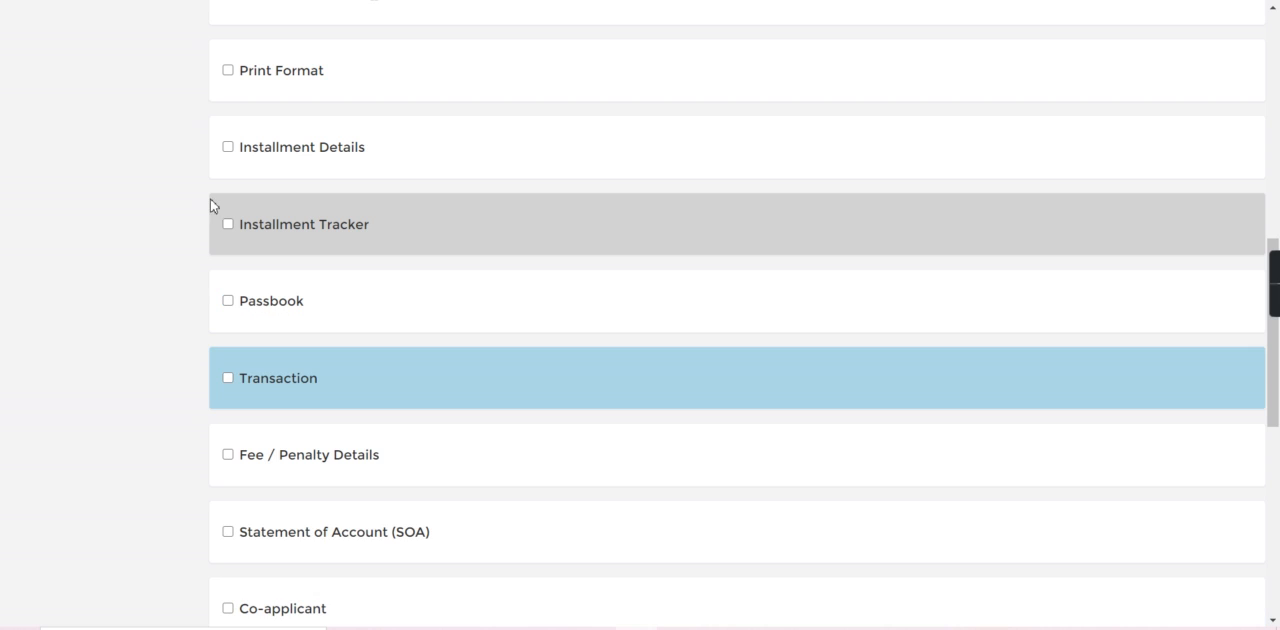
# Show the Installment Tracker, check the advance installment and the following daily installments, and hide it again.
pyautogui.click(228, 225)
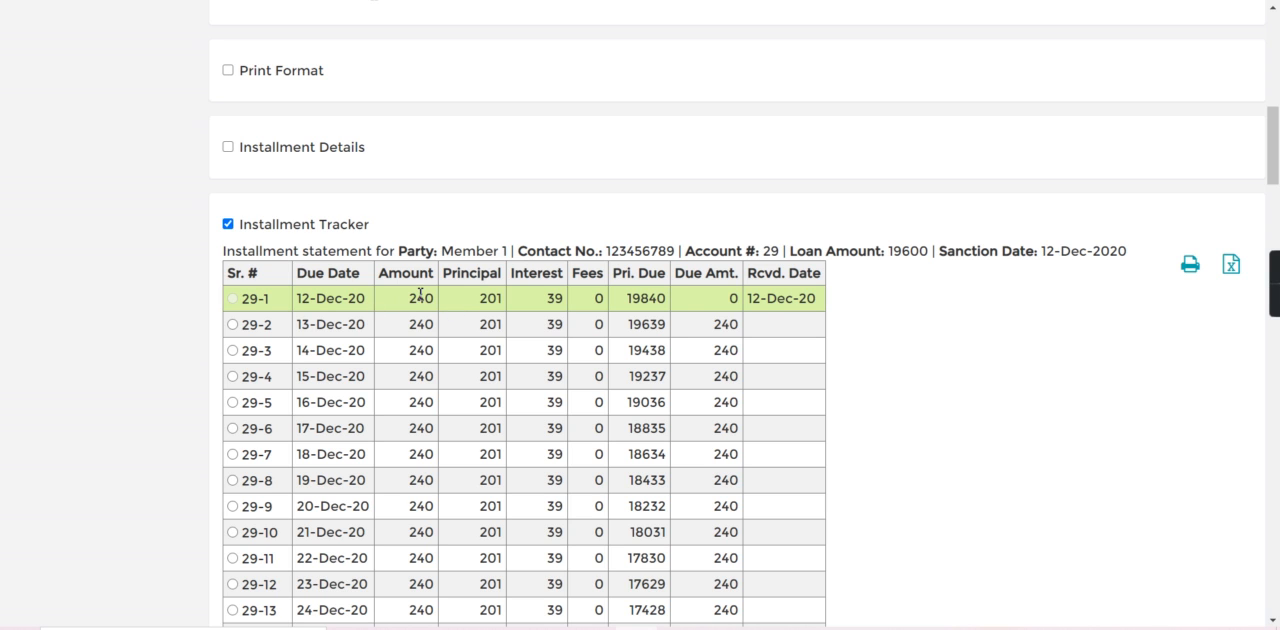
pyautogui.doubleClick(406, 300)
pyautogui.moveTo(410, 338); pyautogui.dragTo(439, 338)
pyautogui.click(449, 198)
pyautogui.click(227, 225)
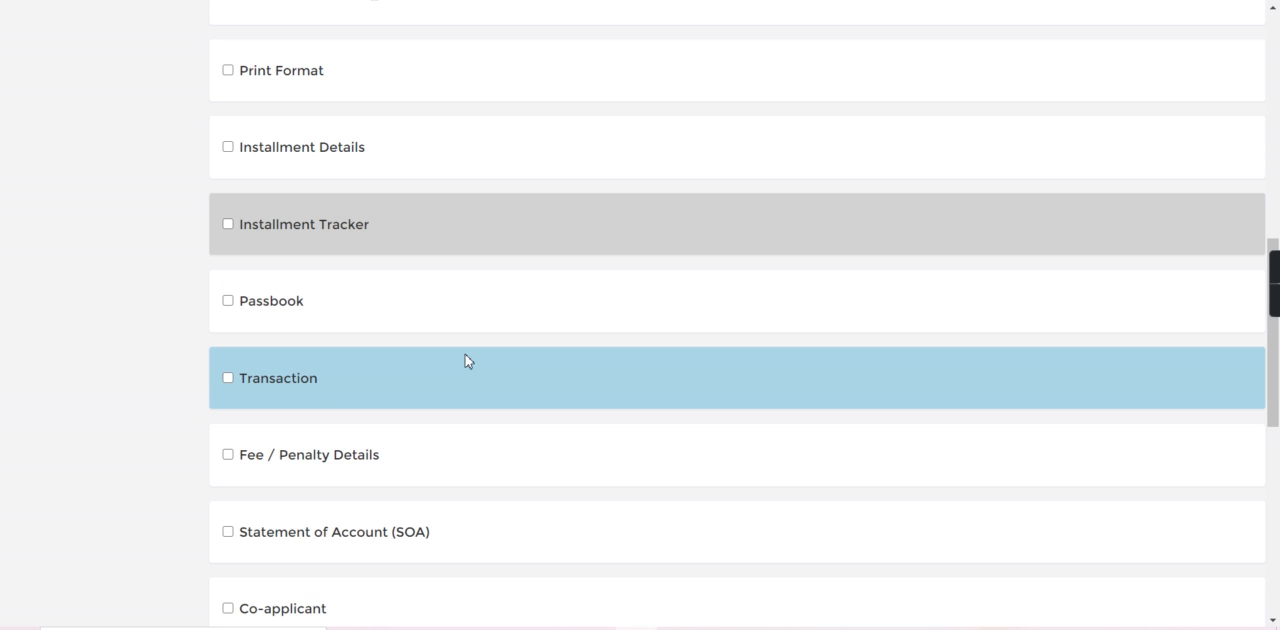
# Show the loan's Transaction statement and examine the debit total, the credited advance installment and the remaining balance.
pyautogui.click(228, 379)
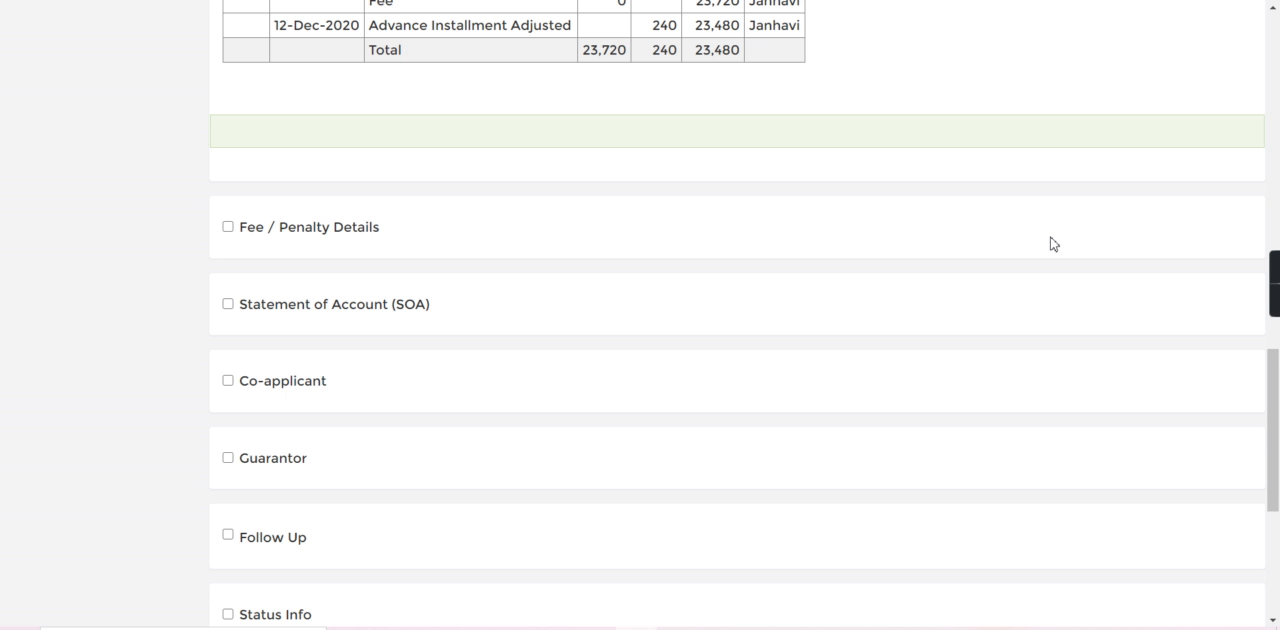
pyautogui.scroll(2, 1053, 243)
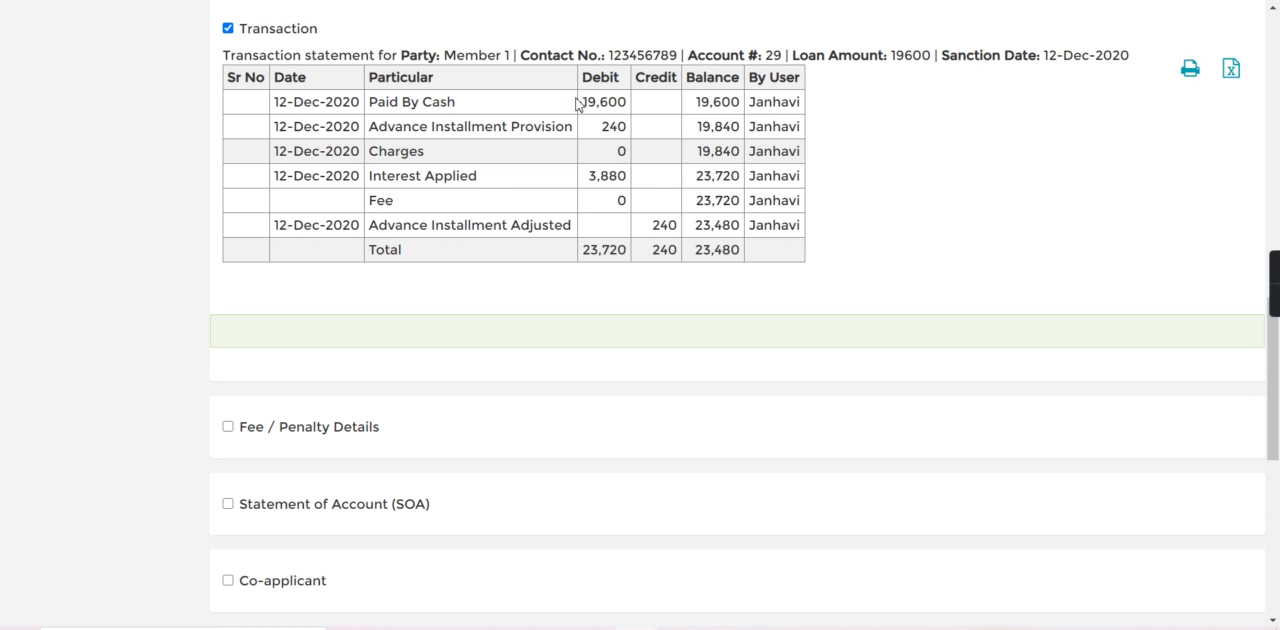
pyautogui.moveTo(578, 103); pyautogui.dragTo(644, 260)
pyautogui.click(591, 281)
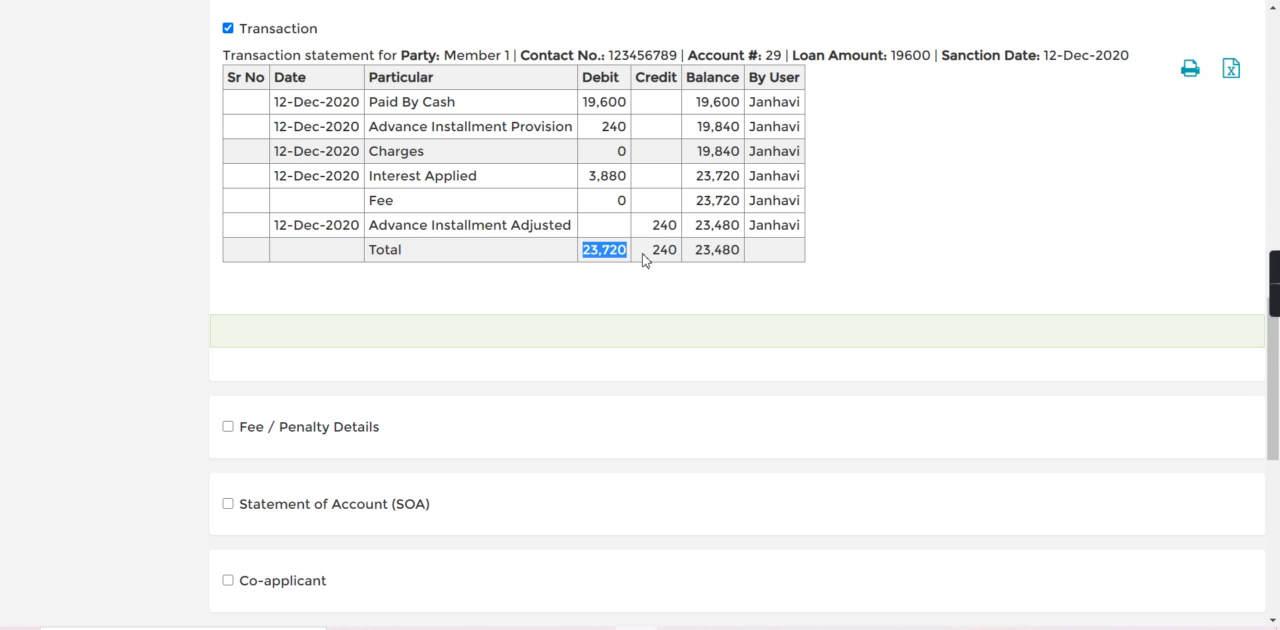
pyautogui.click(626, 277)
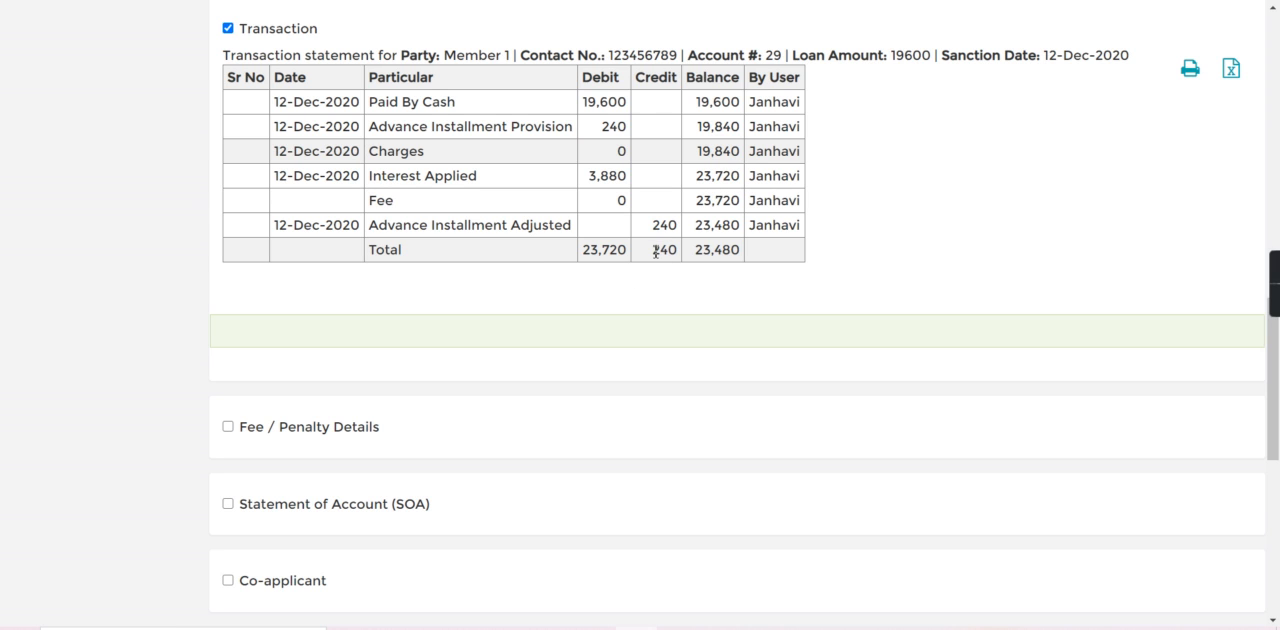
pyautogui.moveTo(656, 252); pyautogui.dragTo(717, 250)
pyautogui.click(735, 305)
pyautogui.doubleClick(700, 251)
pyautogui.click(748, 318)
# Receive an installment payment of 240 on the loan dated 12/14/2020.
pyautogui.click(1278, 118)
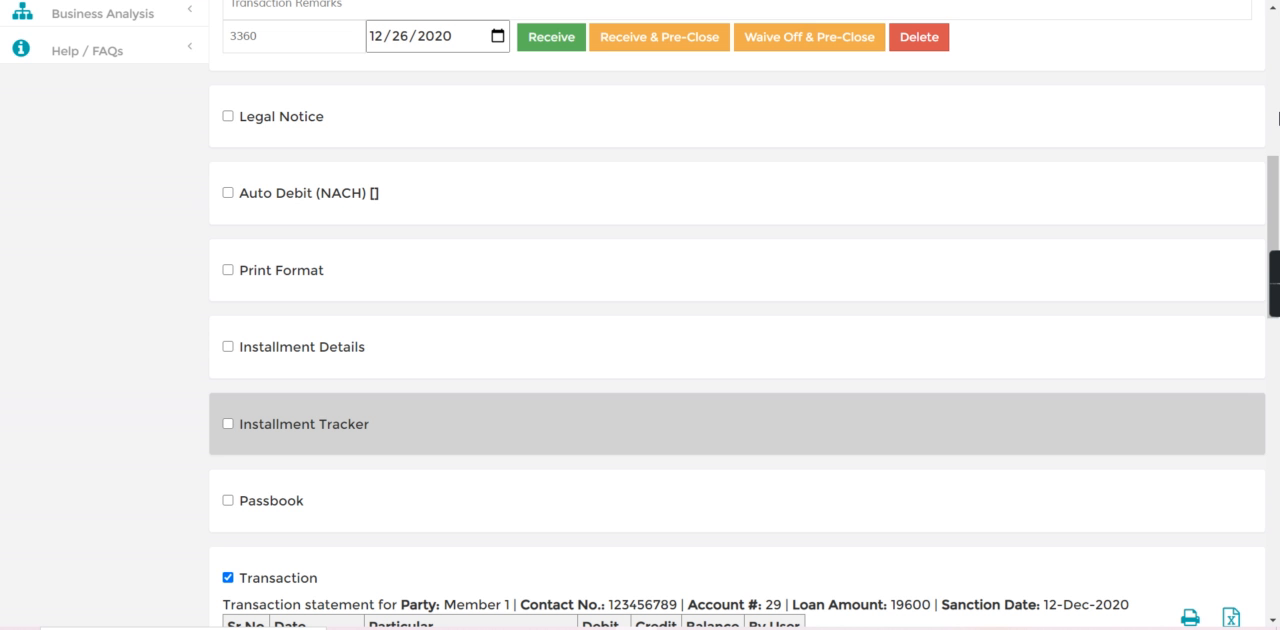
pyautogui.click(1278, 84)
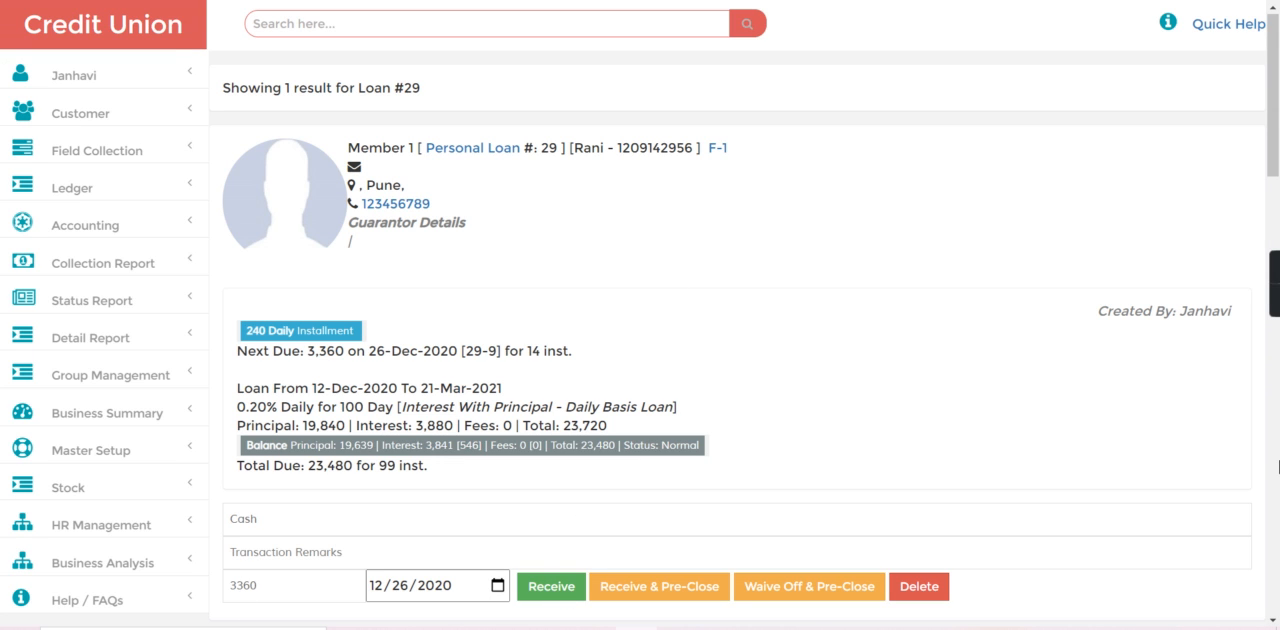
pyautogui.click(1278, 466)
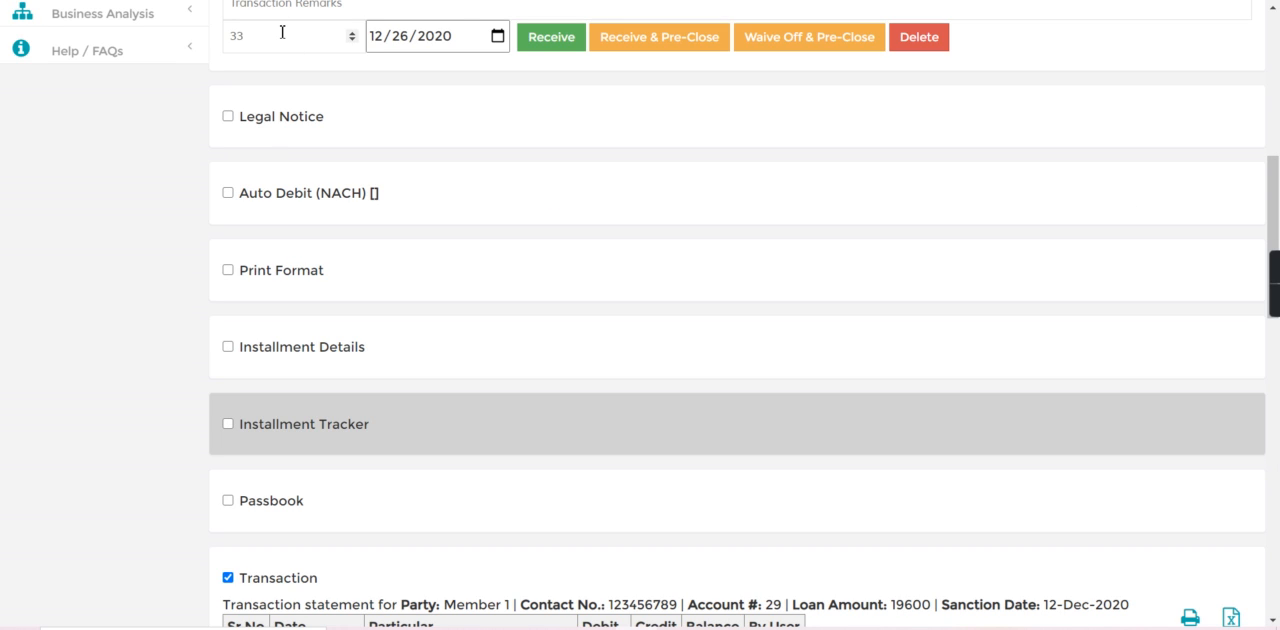
pyautogui.press('BackSpace')
pyautogui.press('BackSpace')
pyautogui.write('240')
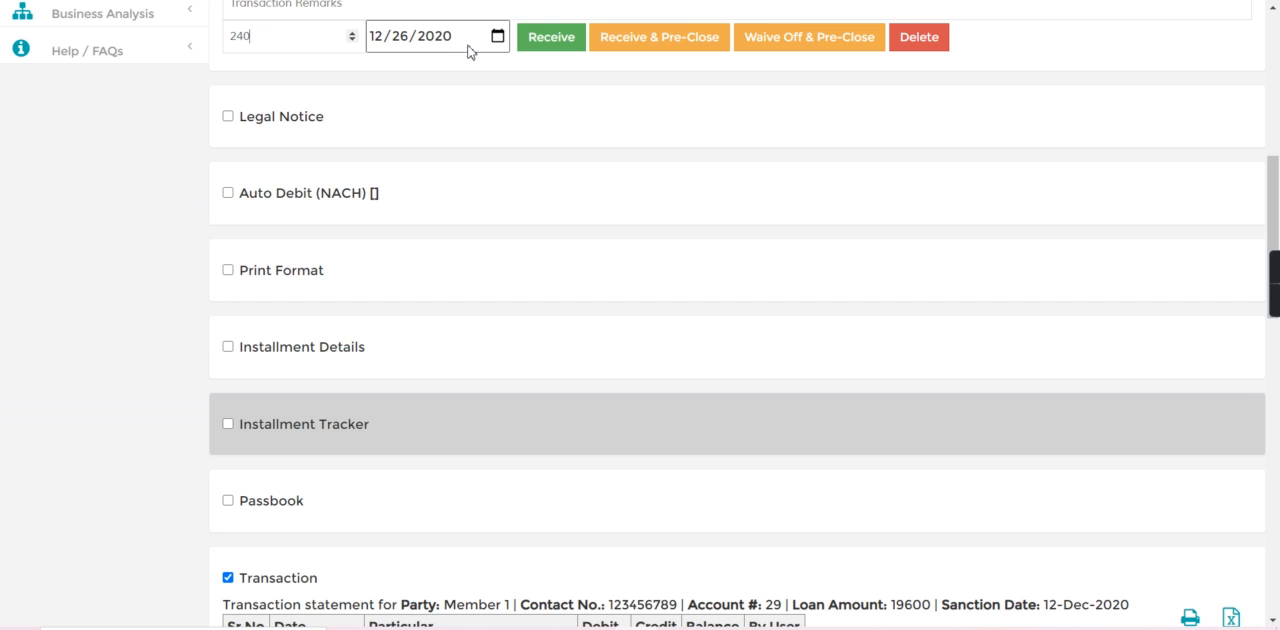
pyautogui.click(497, 36)
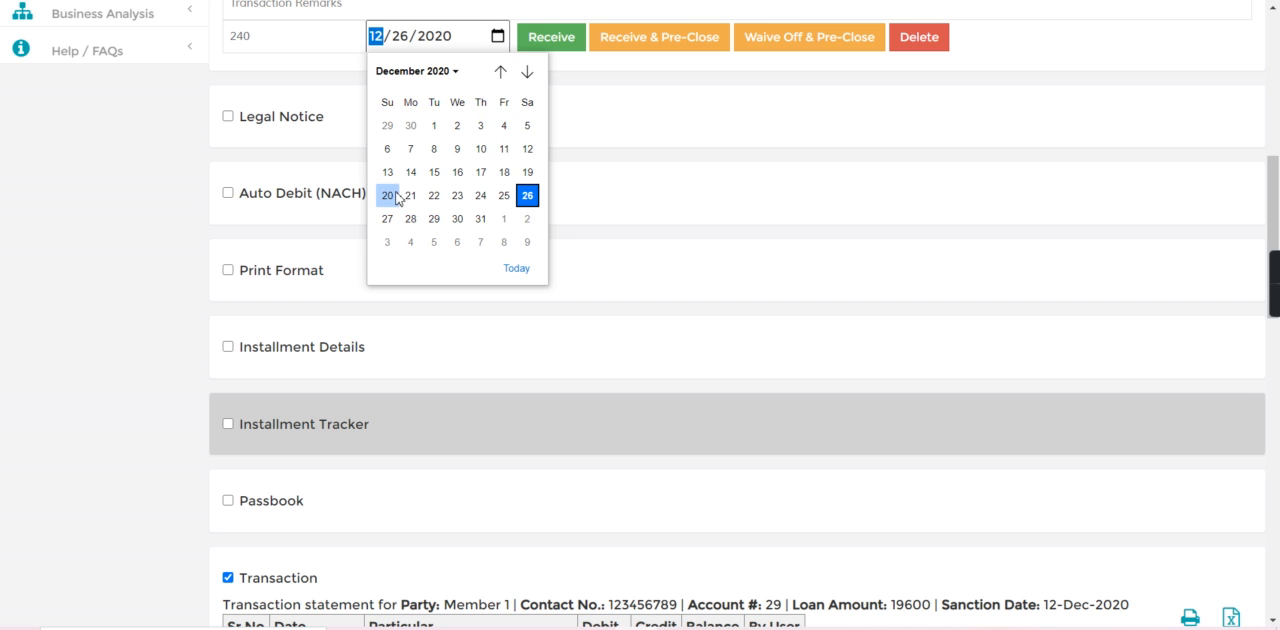
pyautogui.click(408, 176)
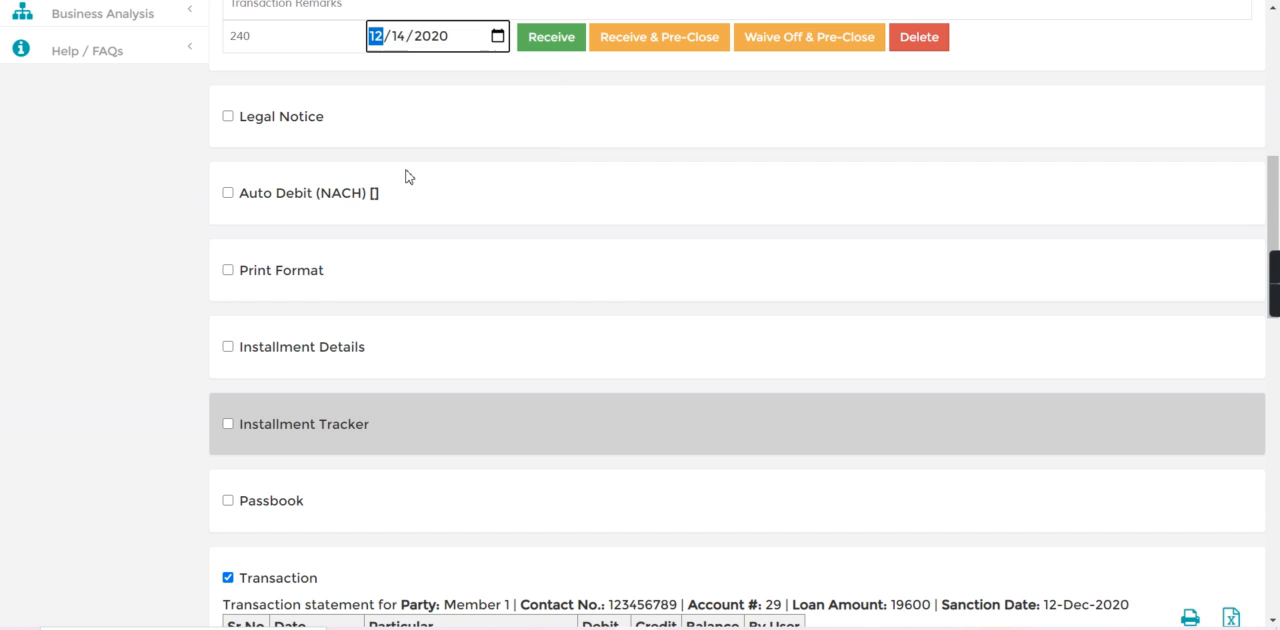
pyautogui.click(557, 44)
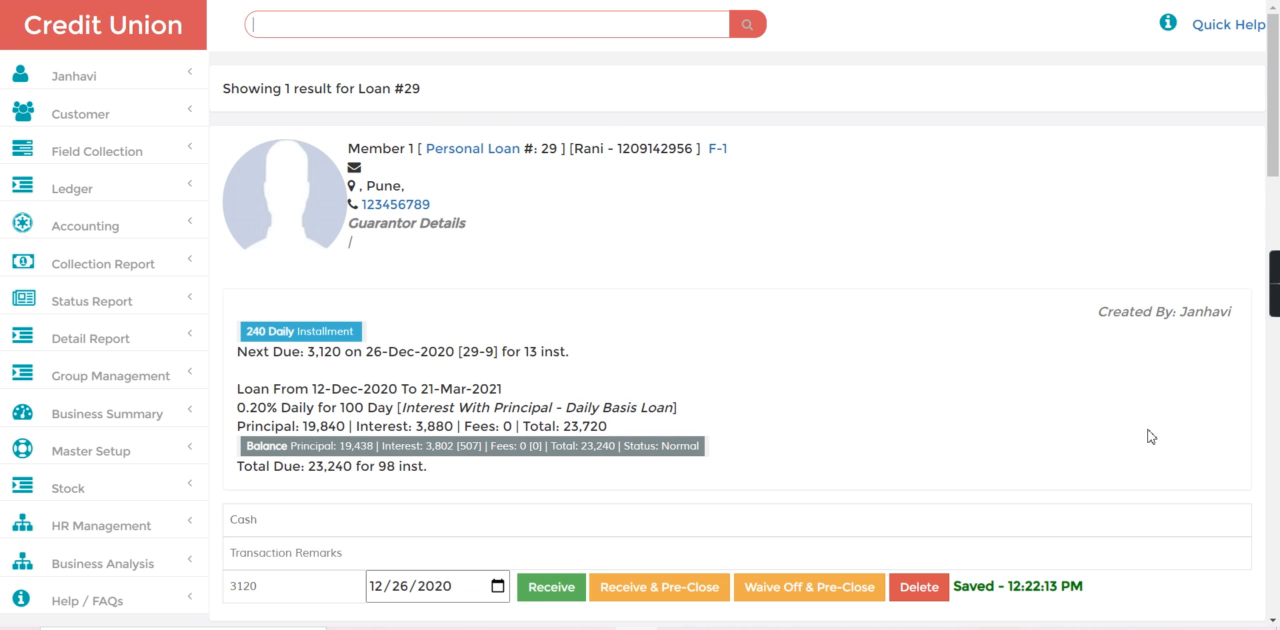
# Show the Installment Tracker again to check how the received payment is recorded.
pyautogui.scroll(-5, 620, 358)
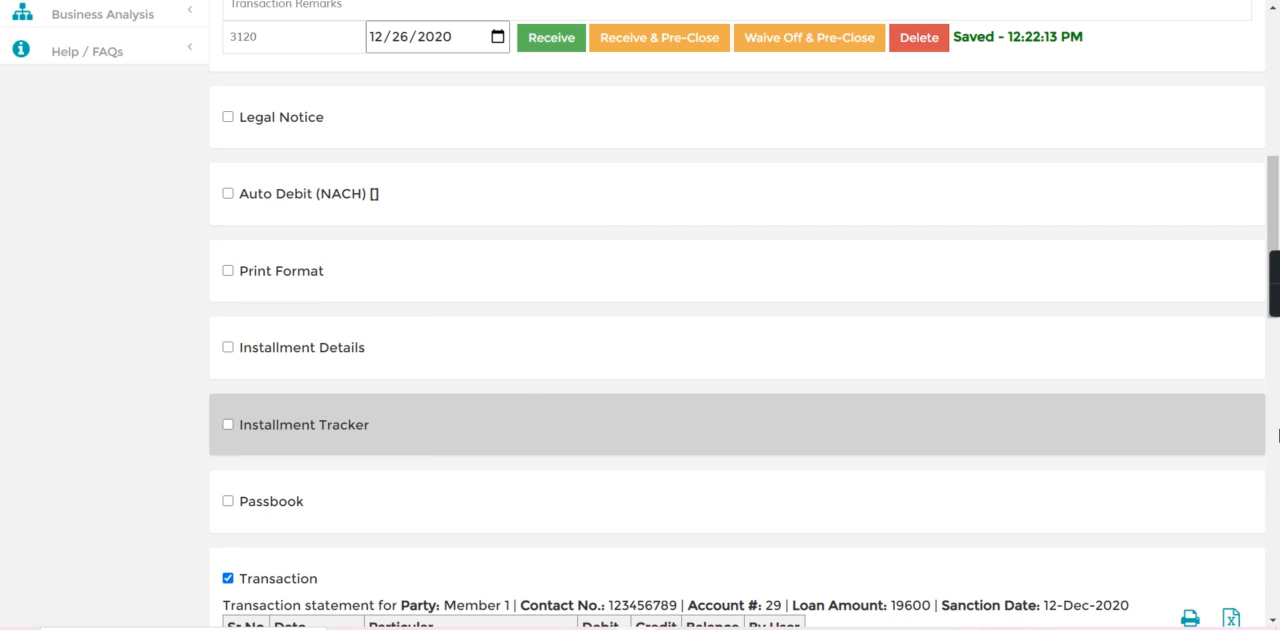
pyautogui.click(228, 425)
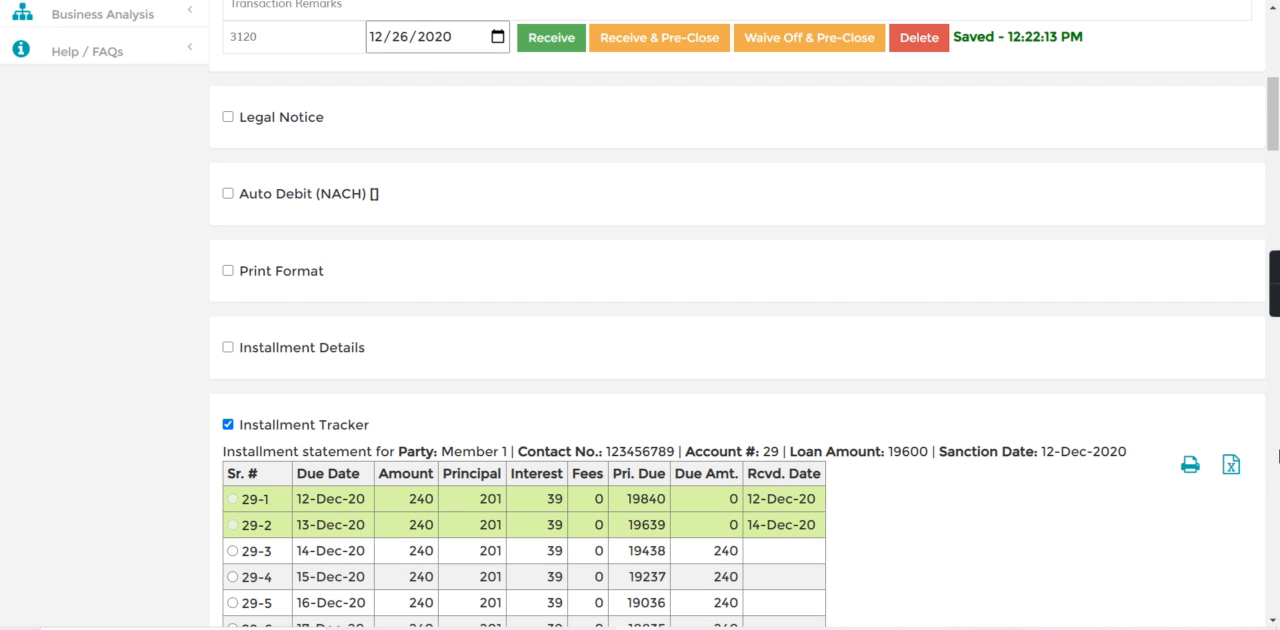
# Hide the Installment Tracker and the Transaction statement of the loan.
pyautogui.scroll(-2, 1277, 456)
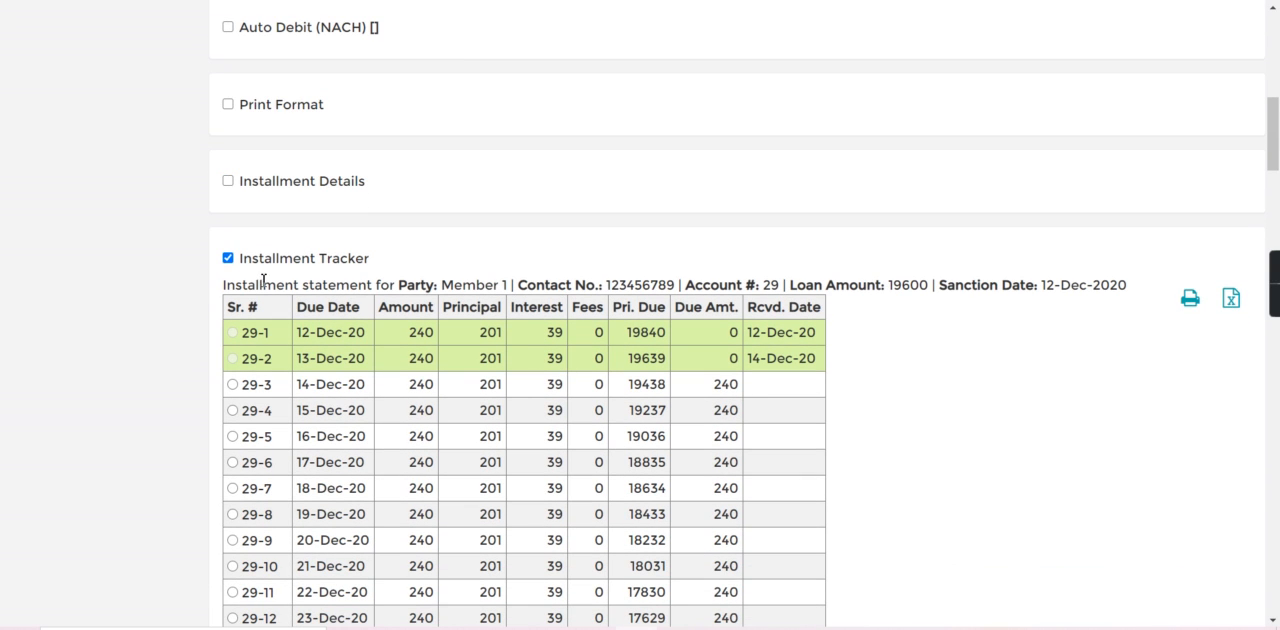
pyautogui.click(228, 258)
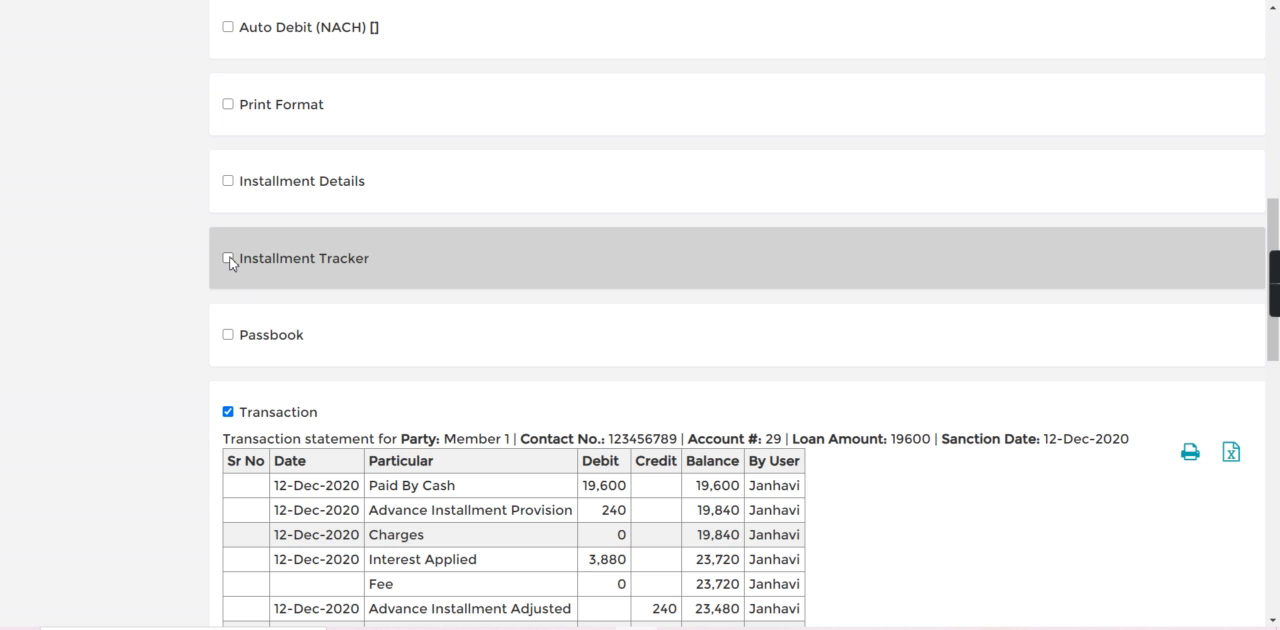
pyautogui.click(228, 412)
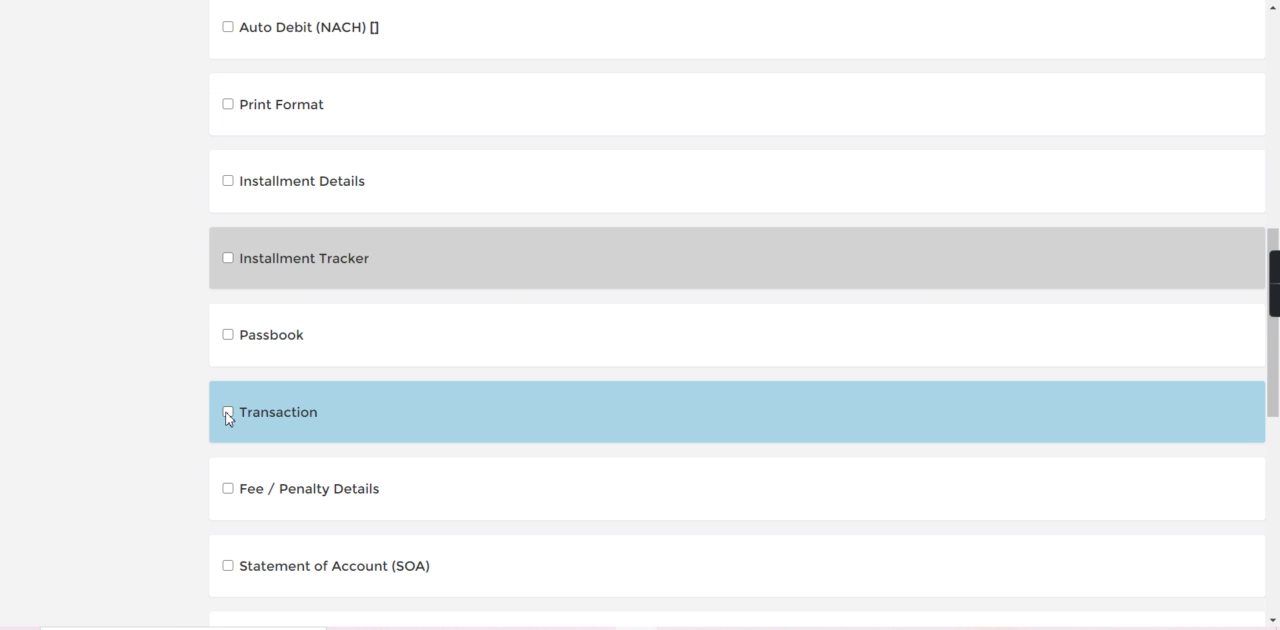
# Leave the loan's record and return to the Credit Union home page.
pyautogui.click(1278, 100)
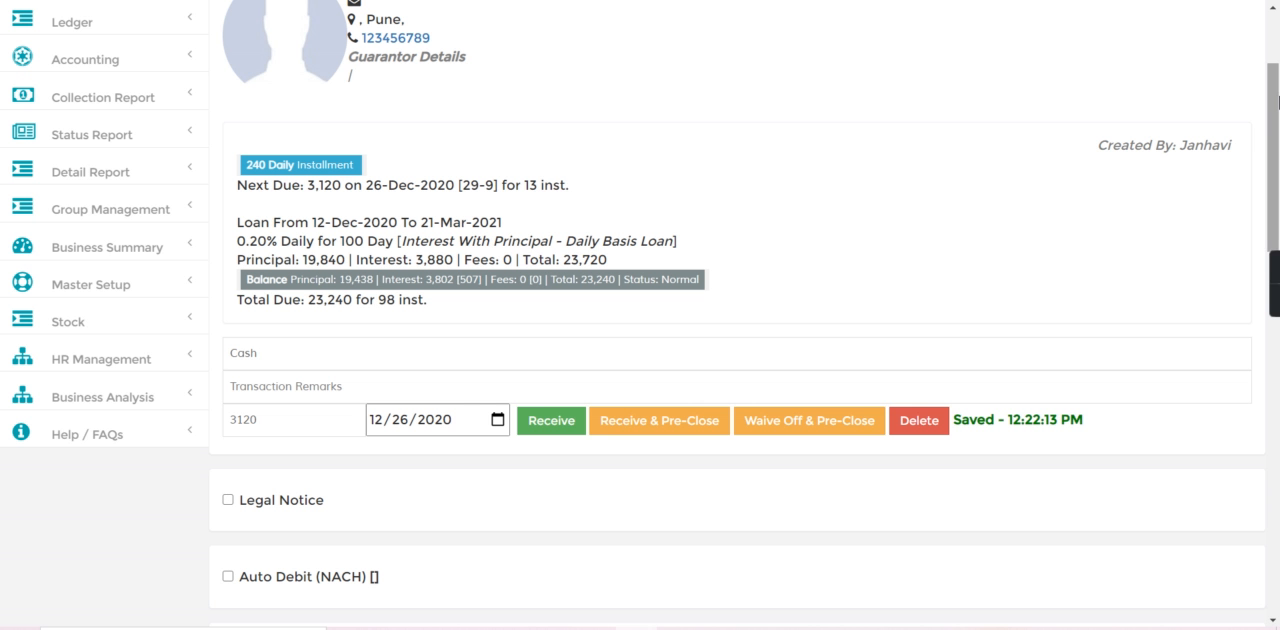
pyautogui.click(1275, 35)
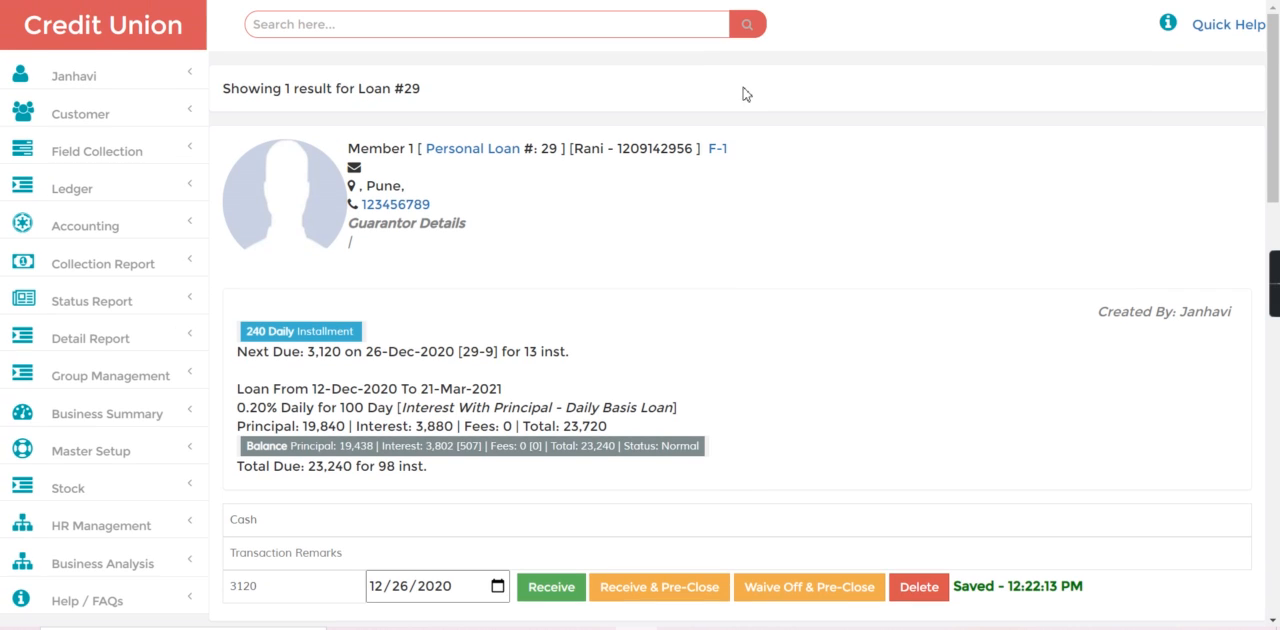
pyautogui.click(104, 46)
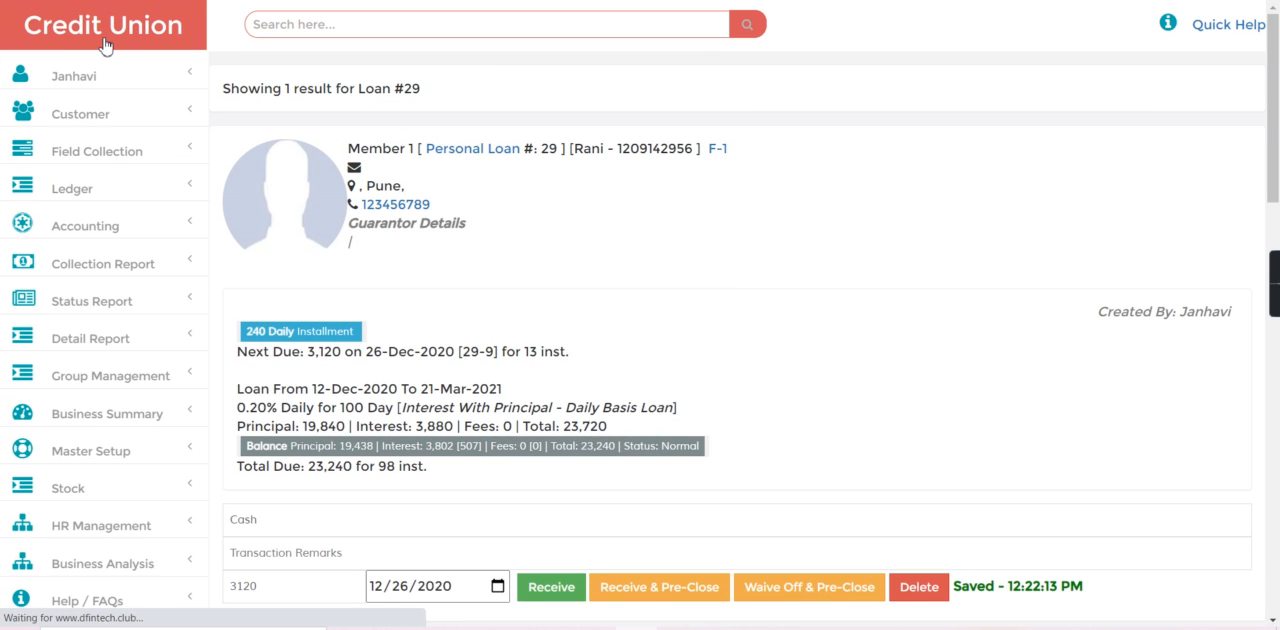